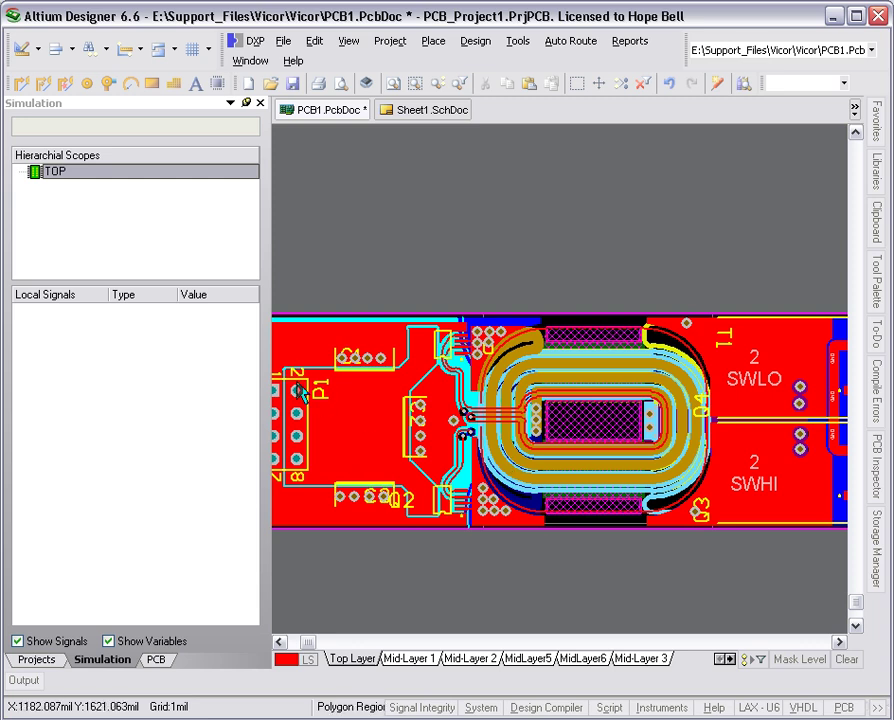
Step: Open the footprint library Example.PcbLib from the Example_Library.LibPkg project
{"action": "left_click", "coordinate": [46, 659]}
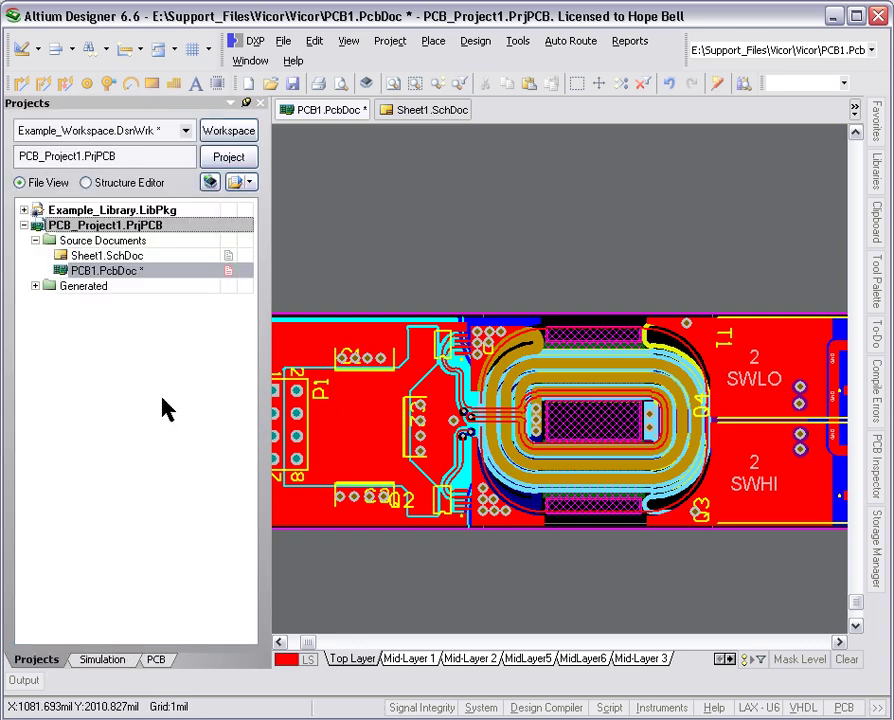
{"action": "left_click", "coordinate": [24, 210]}
{"action": "left_click", "coordinate": [100, 256]}
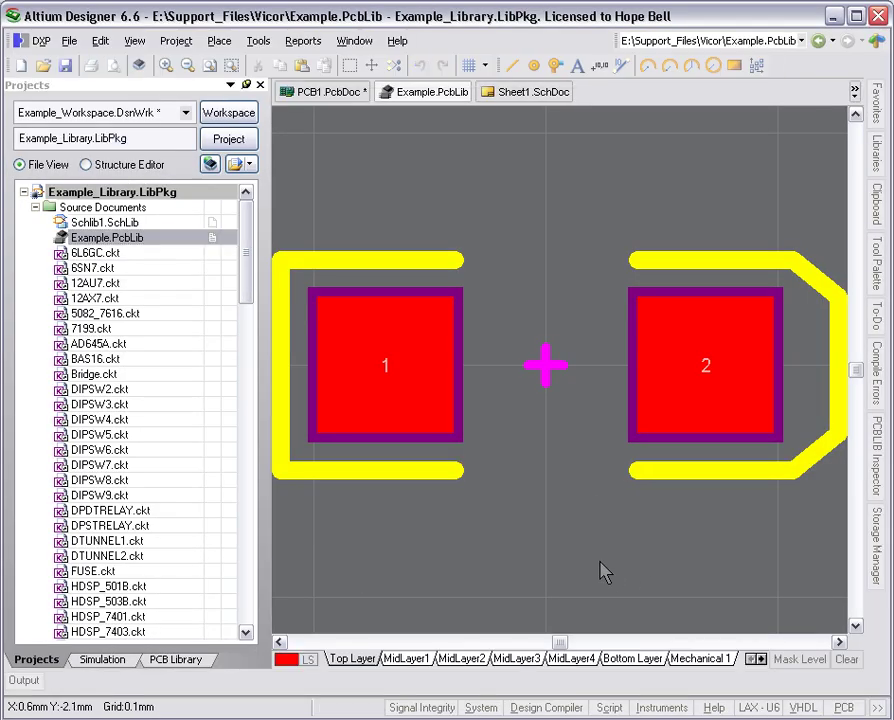
Step: Find the 12-pad E18/4/10_FLYBACK footprint in the library's component list and display it
{"action": "left_click", "coordinate": [184, 660]}
{"action": "left_click", "coordinate": [24, 232]}
{"action": "scroll", "coordinate": [50, 250], "scroll_direction": "down", "scroll_amount": 4}
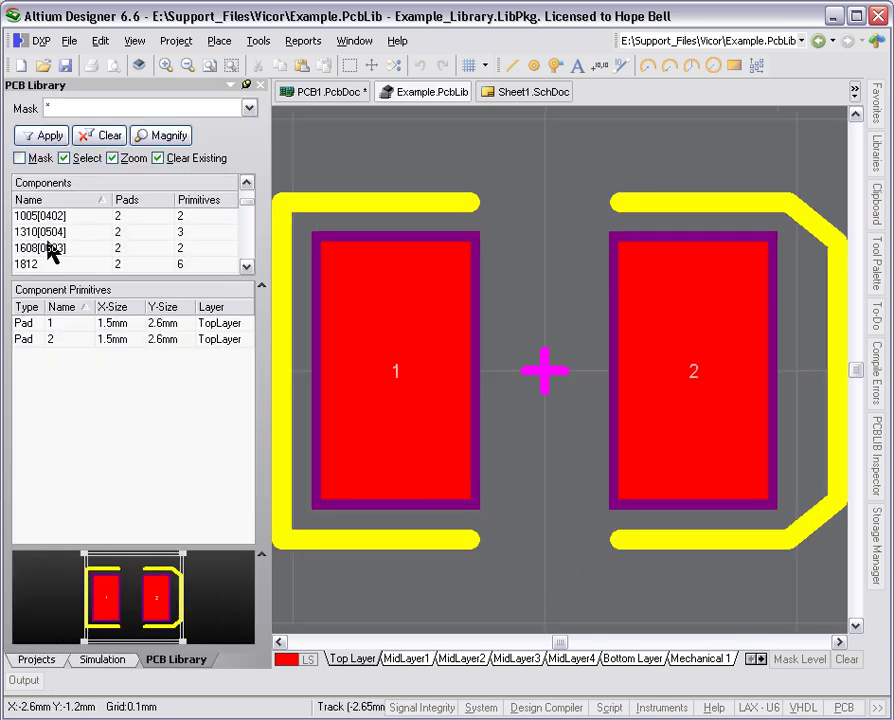
{"action": "scroll", "coordinate": [52, 252], "scroll_direction": "down", "scroll_amount": 10}
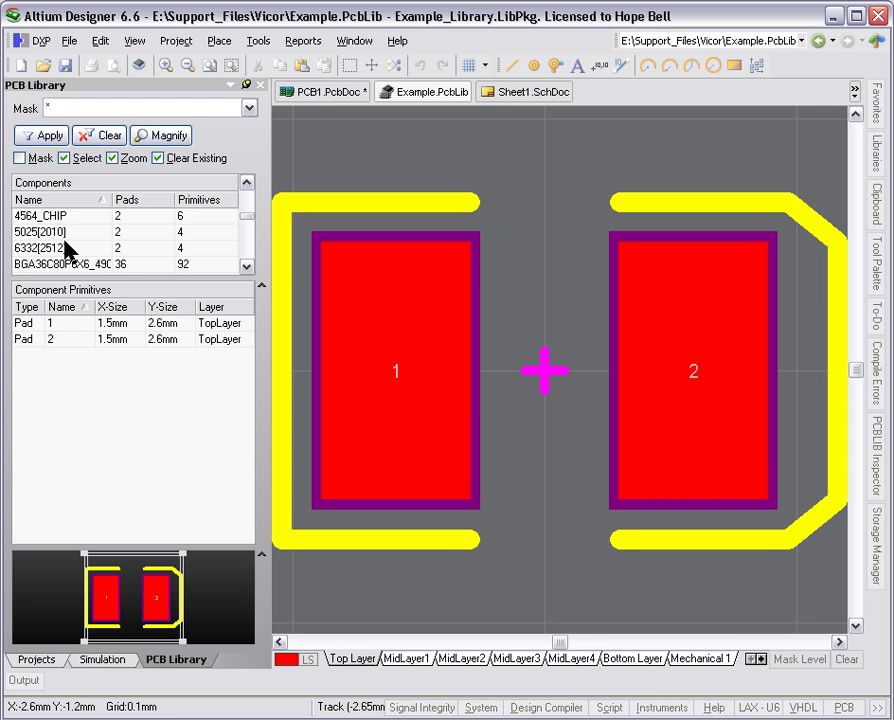
{"action": "scroll", "coordinate": [74, 262], "scroll_direction": "down", "scroll_amount": 3}
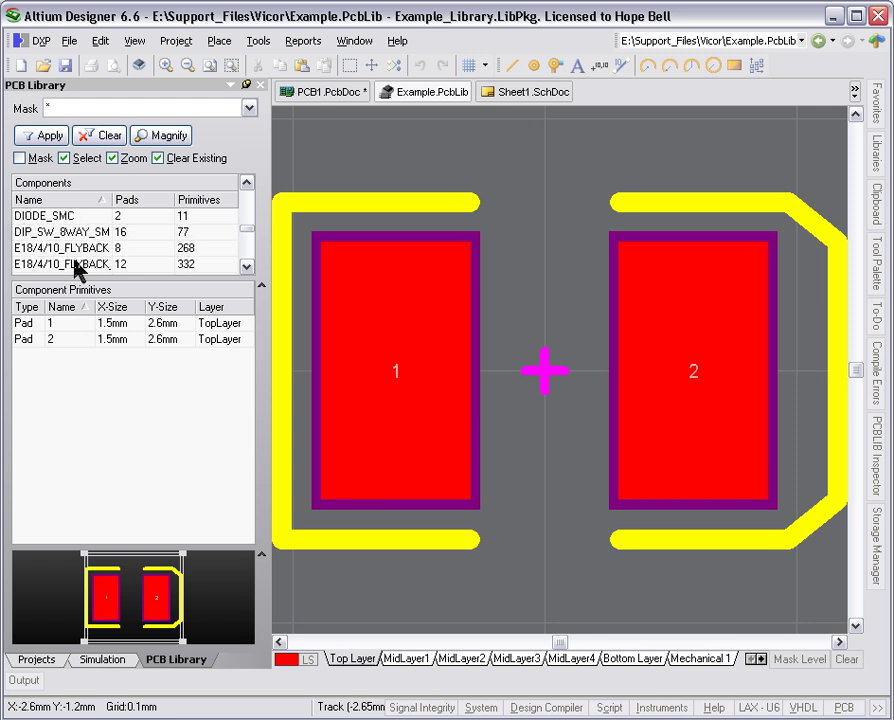
{"action": "left_click", "coordinate": [75, 264]}
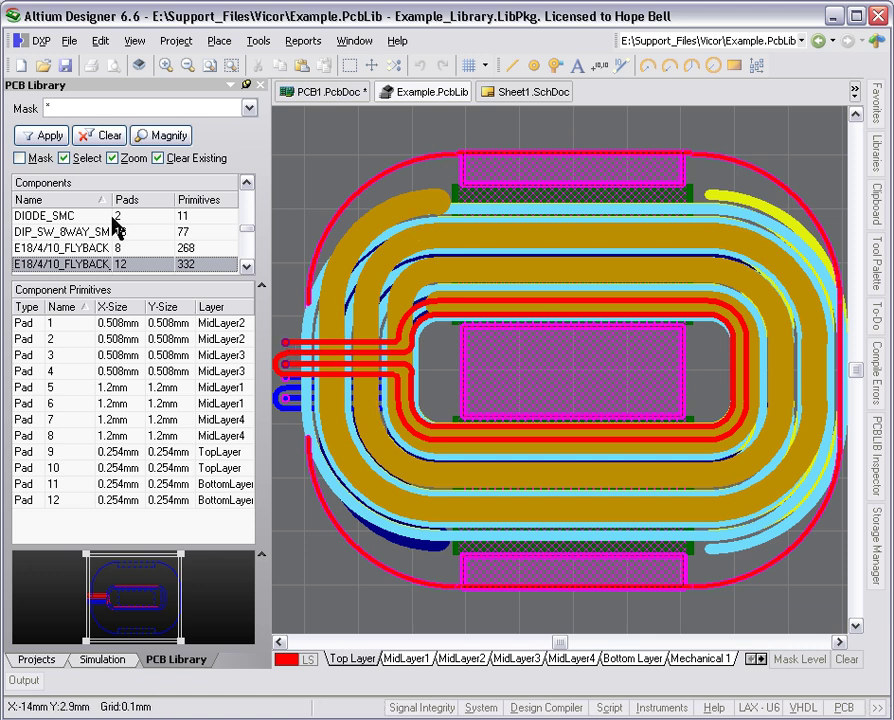
Step: Examine the windings and pin numbers of transformer T1 in the Sheet1.SchDoc schematic
{"action": "left_click", "coordinate": [532, 100]}
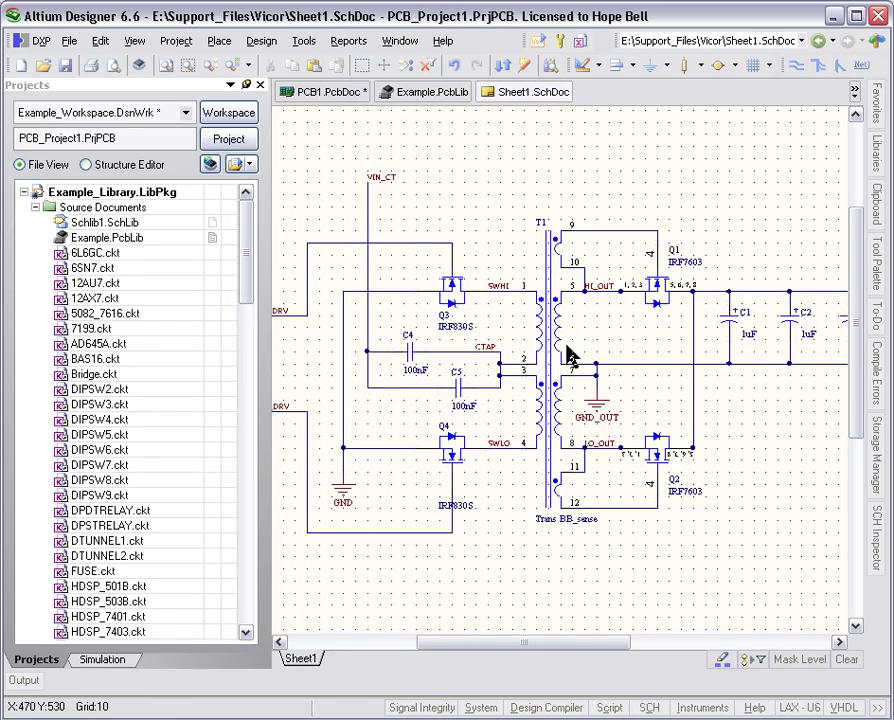
{"action": "scroll", "coordinate": [548, 313], "scroll_direction": "up", "scroll_amount": 3, "text": "ctrl"}
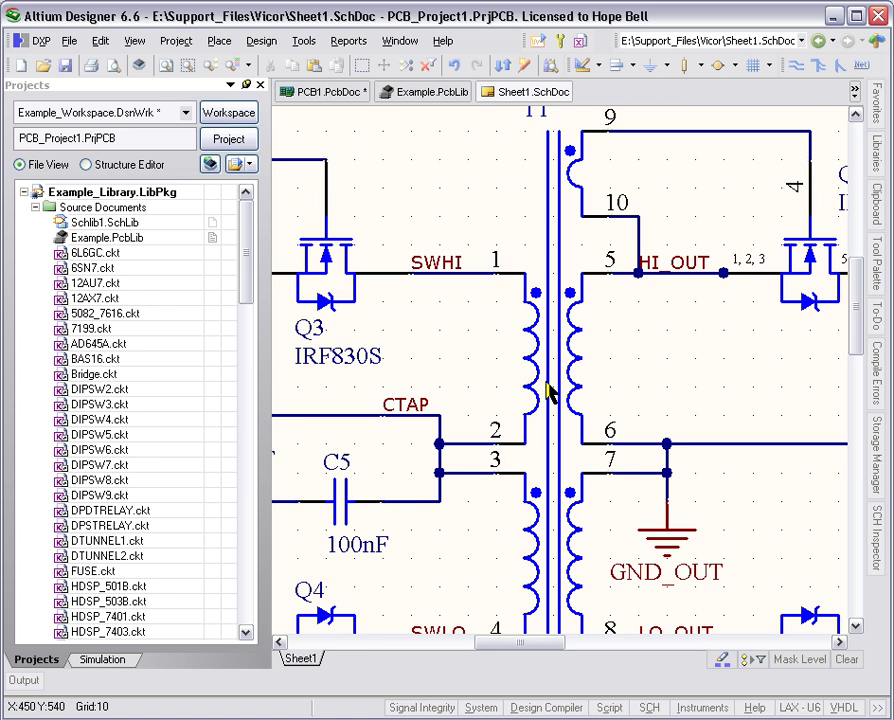
Step: Return to the flyback footprint in Example.PcbLib and inspect its windings in single-layer mode from Top Layer through Bottom Layer
{"action": "left_click", "coordinate": [415, 92]}
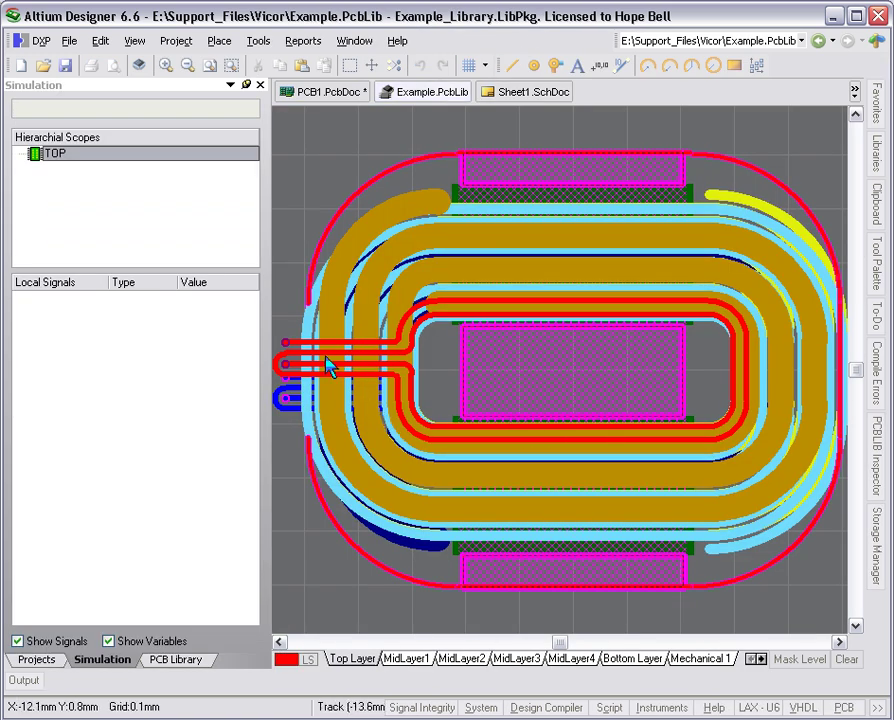
{"action": "key", "text": "shift+s"}
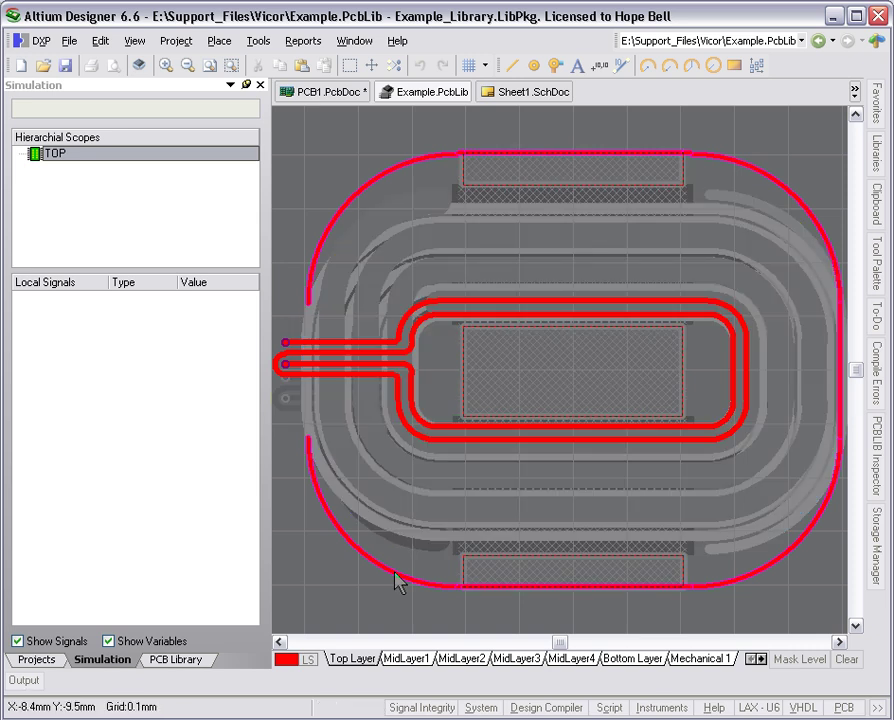
{"action": "key", "text": "KP_Add"}
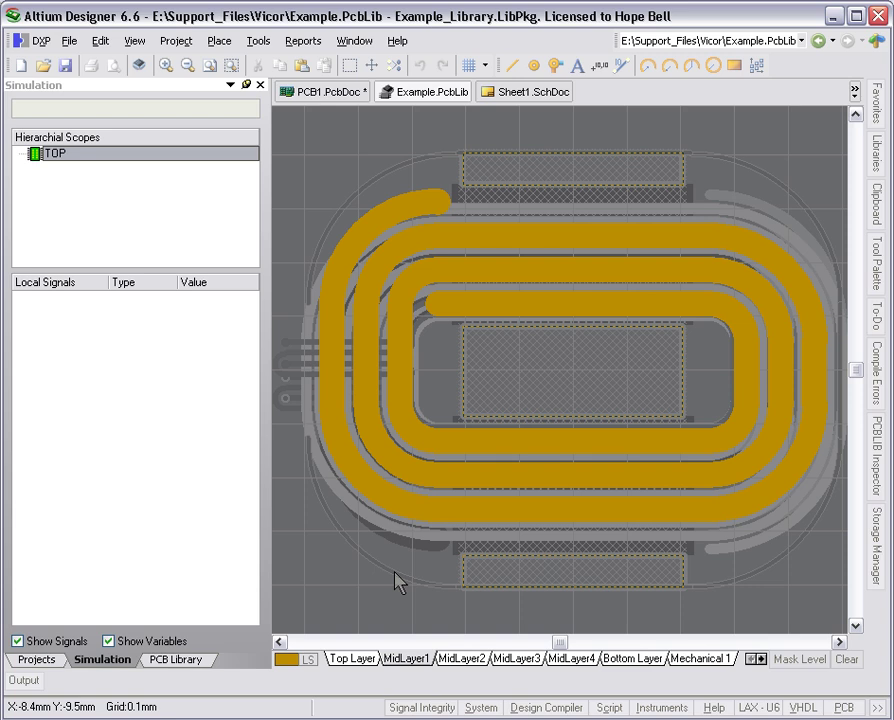
{"action": "key", "text": "KP_Add"}
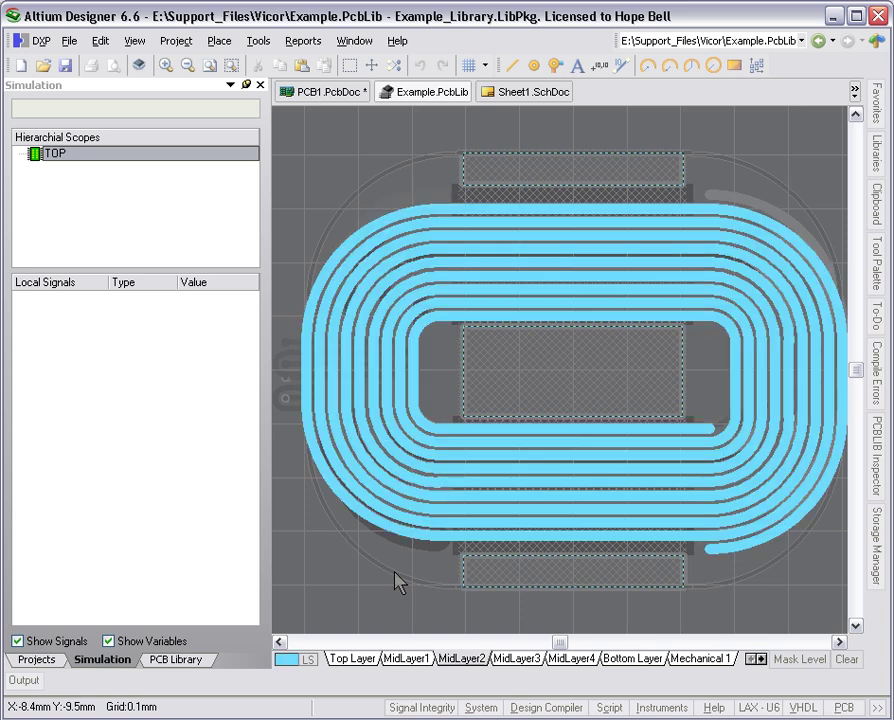
{"action": "key", "text": "KP_Add"}
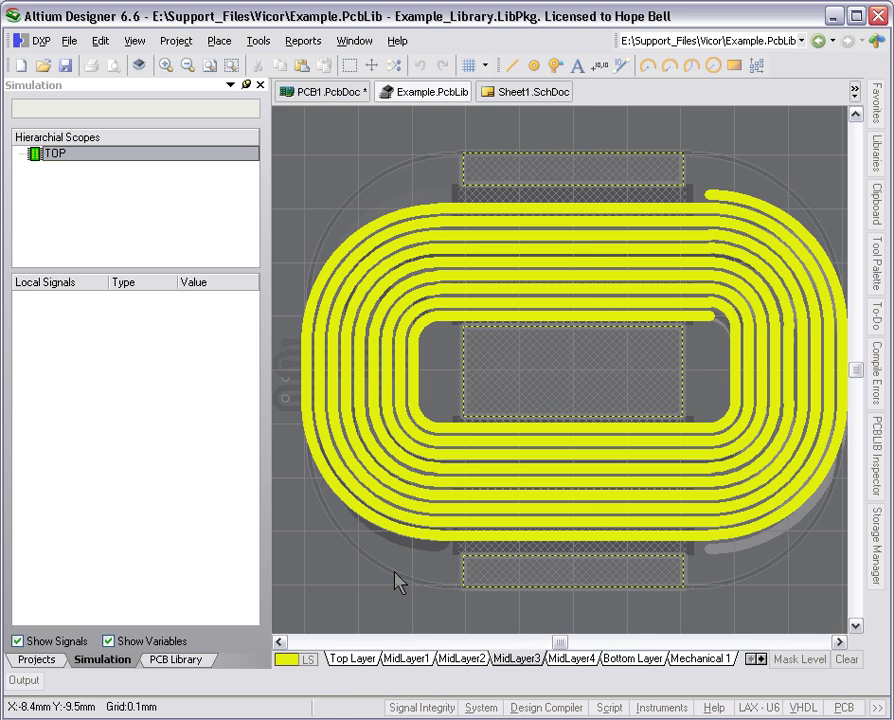
{"action": "key", "text": "KP_Add"}
{"action": "key", "text": "KP_Add"}
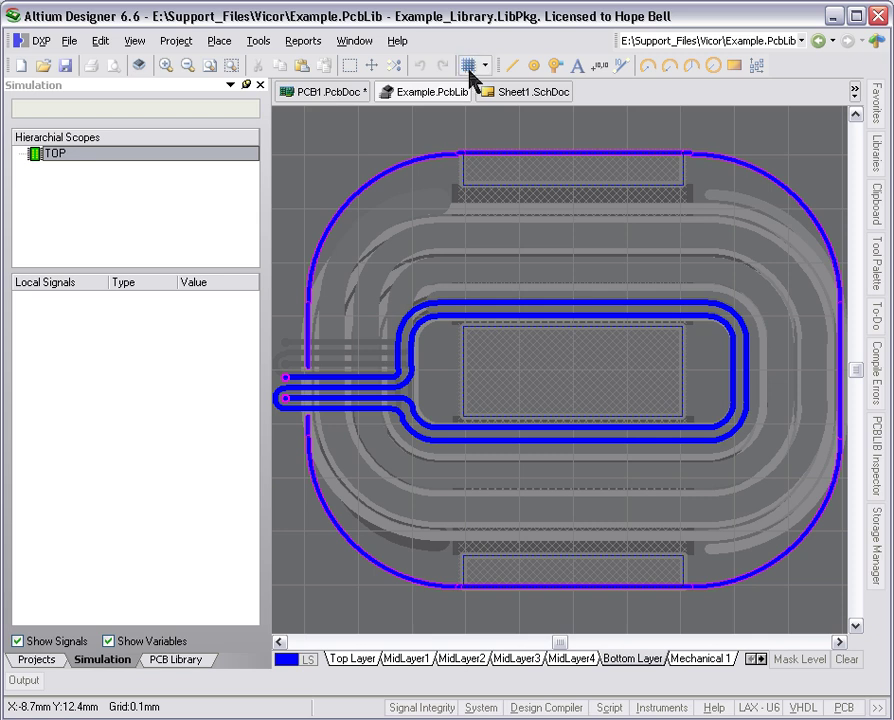
Step: Review the CTAP, SWHI and SWLO connections to transformer T1 in the Sheet1.SchDoc schematic
{"action": "left_click", "coordinate": [488, 94]}
{"action": "mouse_move", "coordinate": [590, 323]}
{"action": "right_mouse_down"}
{"action": "mouse_move", "coordinate": [557, 365]}
{"action": "mouse_move", "coordinate": [470, 398]}
{"action": "right_mouse_up"}
{"action": "right_click_drag", "start_coordinate": [597, 360], "coordinate": [697, 460]}
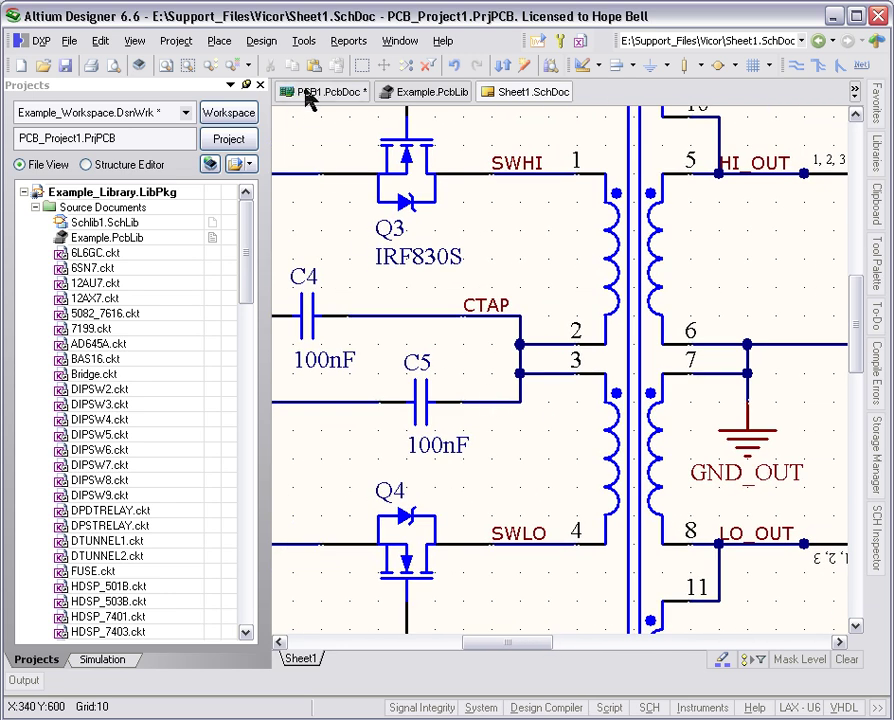
Step: Switch to PCB1.PcbDoc, collapse the Example_Library.LibPkg project tree and bring the board's output end into view
{"action": "left_click", "coordinate": [318, 91]}
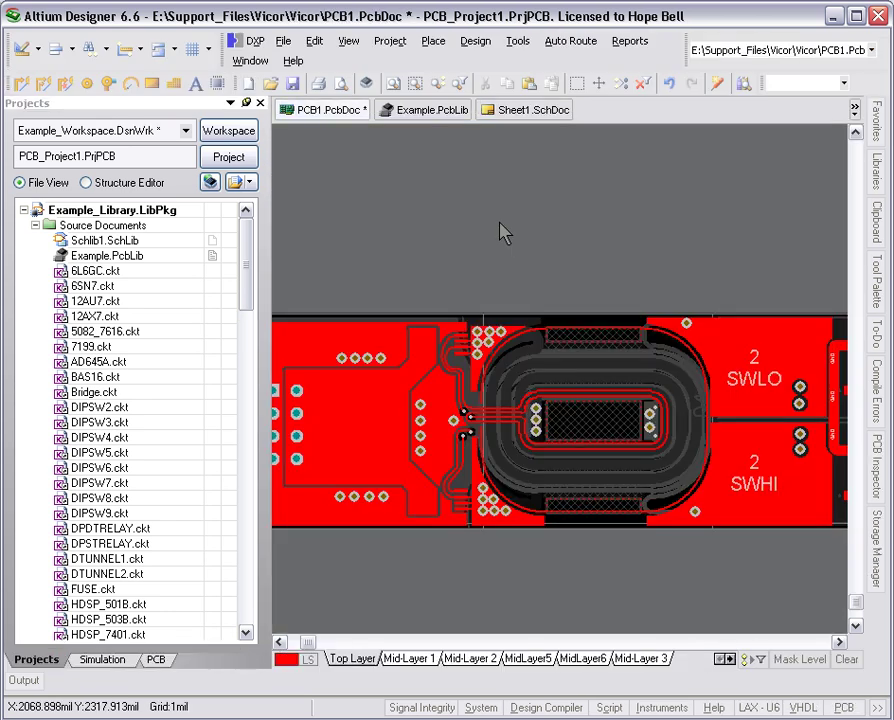
{"action": "left_click", "coordinate": [23, 210]}
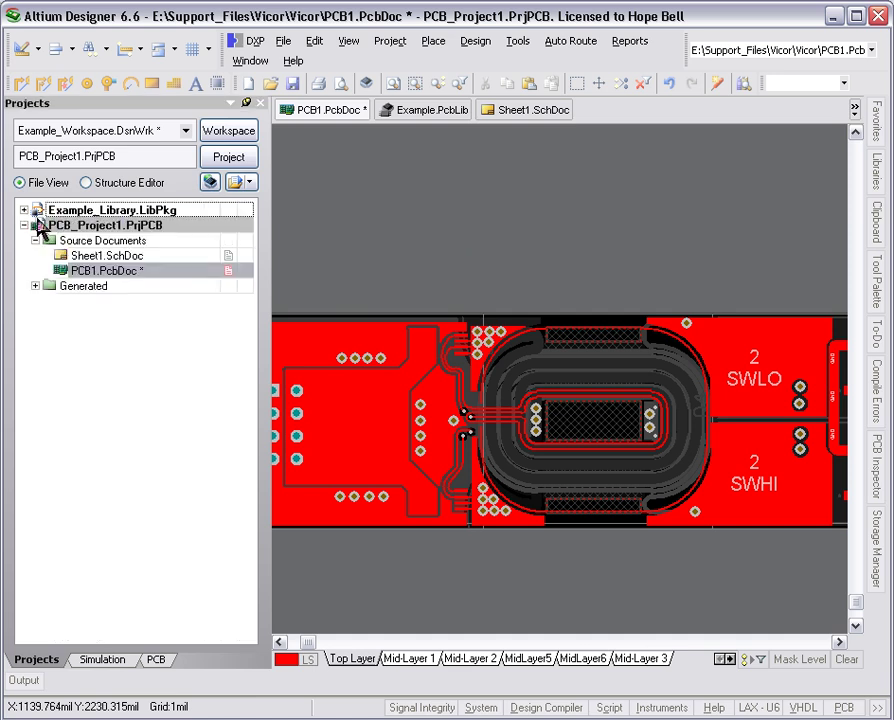
{"action": "right_click_drag", "start_coordinate": [426, 438], "coordinate": [472, 429]}
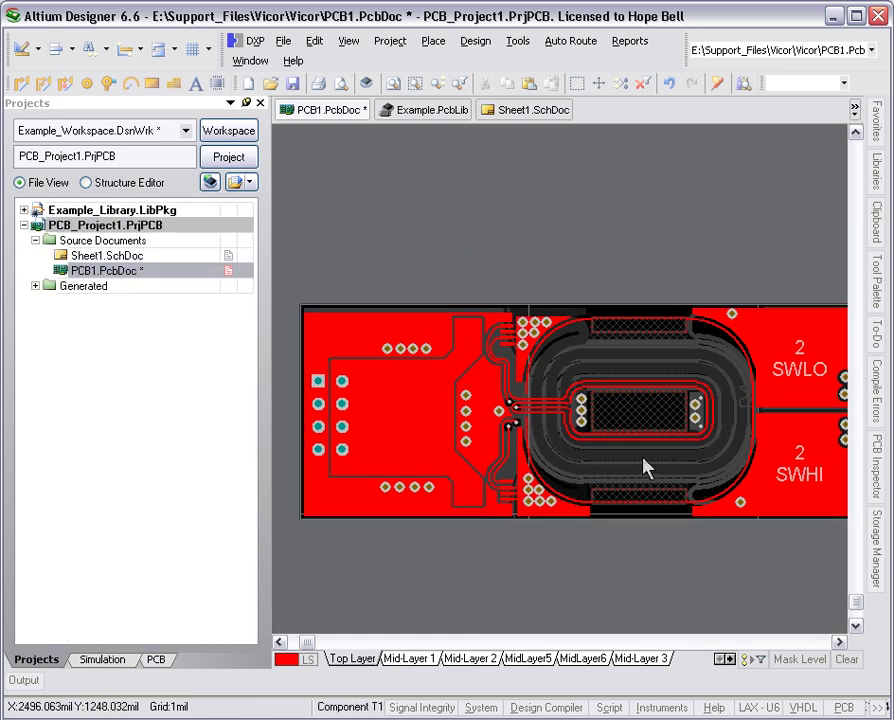
Step: Trace the Top Layer sense tracks from transformer T1 up to the pads beside the HI_OUT vias
{"action": "right_click_drag", "start_coordinate": [660, 475], "coordinate": [637, 478]}
{"action": "scroll", "coordinate": [492, 408], "scroll_direction": "up", "scroll_amount": 2, "text": "ctrl"}
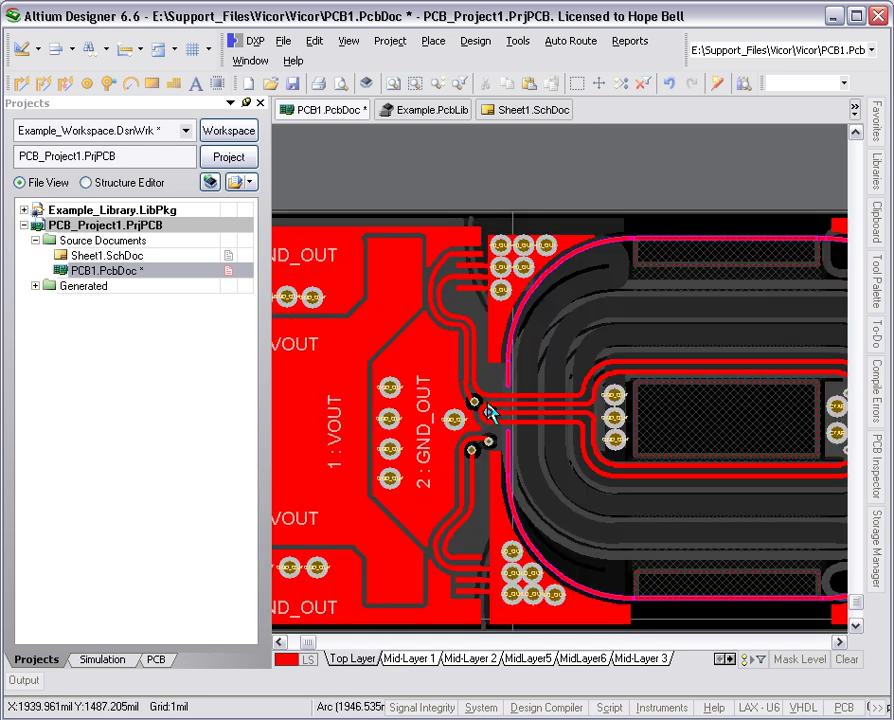
{"action": "scroll", "coordinate": [503, 404], "scroll_direction": "up", "scroll_amount": 1, "text": "ctrl"}
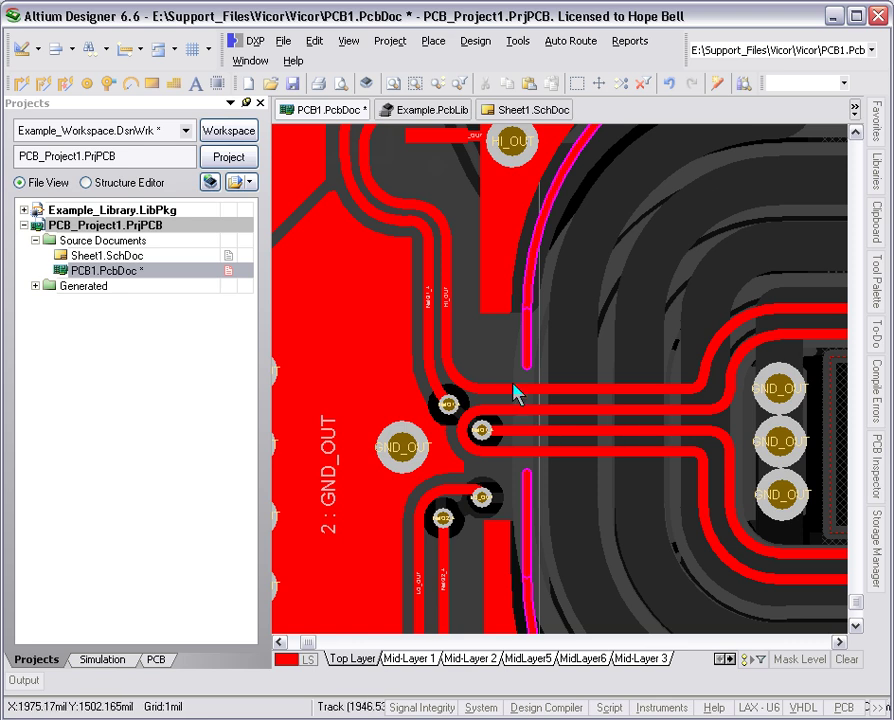
{"action": "right_click_drag", "start_coordinate": [437, 318], "coordinate": [496, 420]}
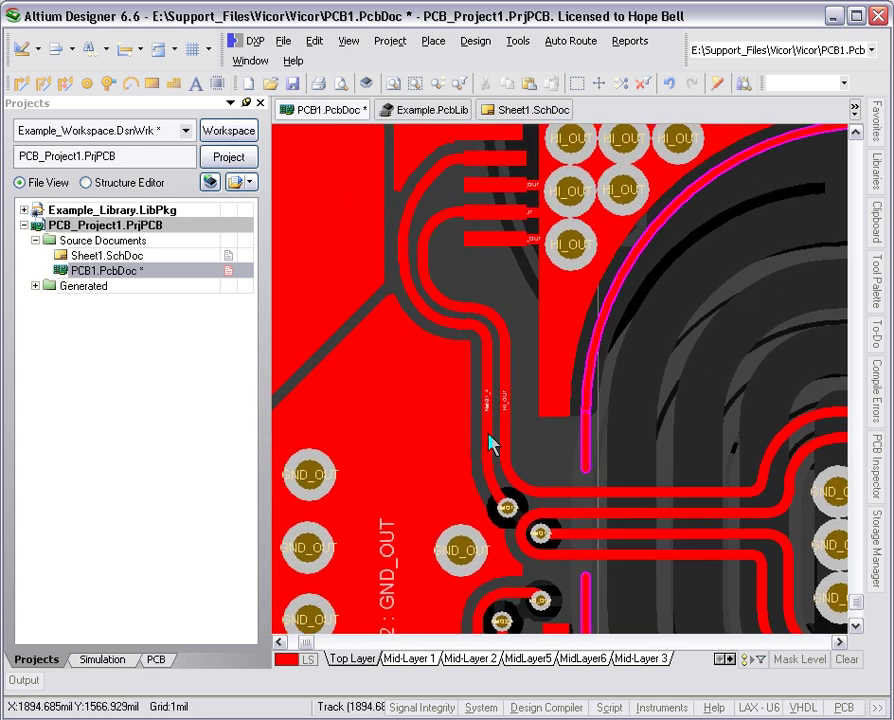
{"action": "right_click_drag", "start_coordinate": [500, 344], "coordinate": [593, 462]}
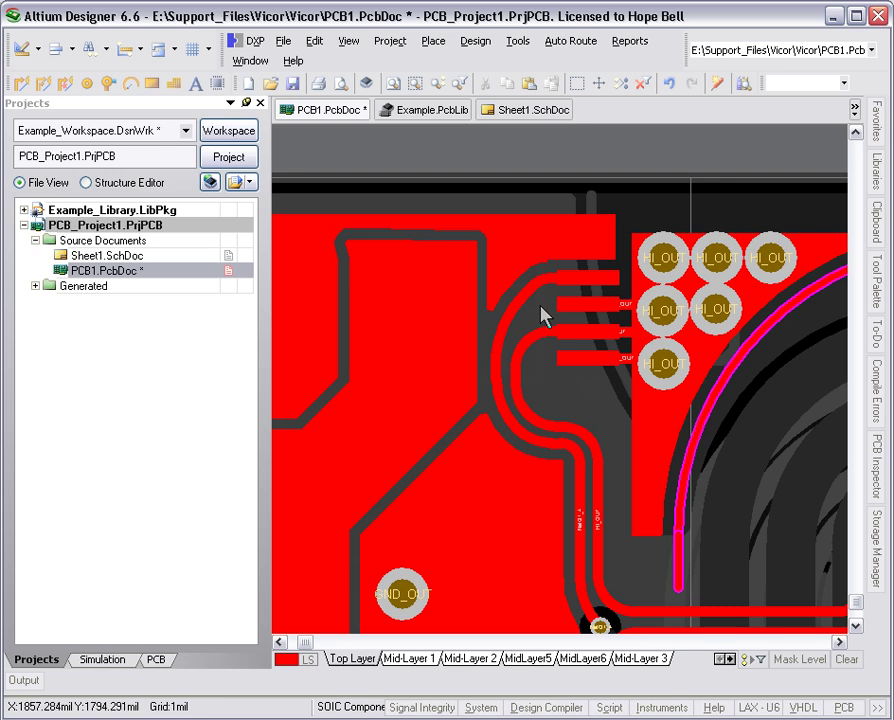
Step: Turn off single-layer mode and inspect the board from the HI_OUT pads across to the SWLO and SWHI copper areas
{"action": "key", "text": "shift+s"}
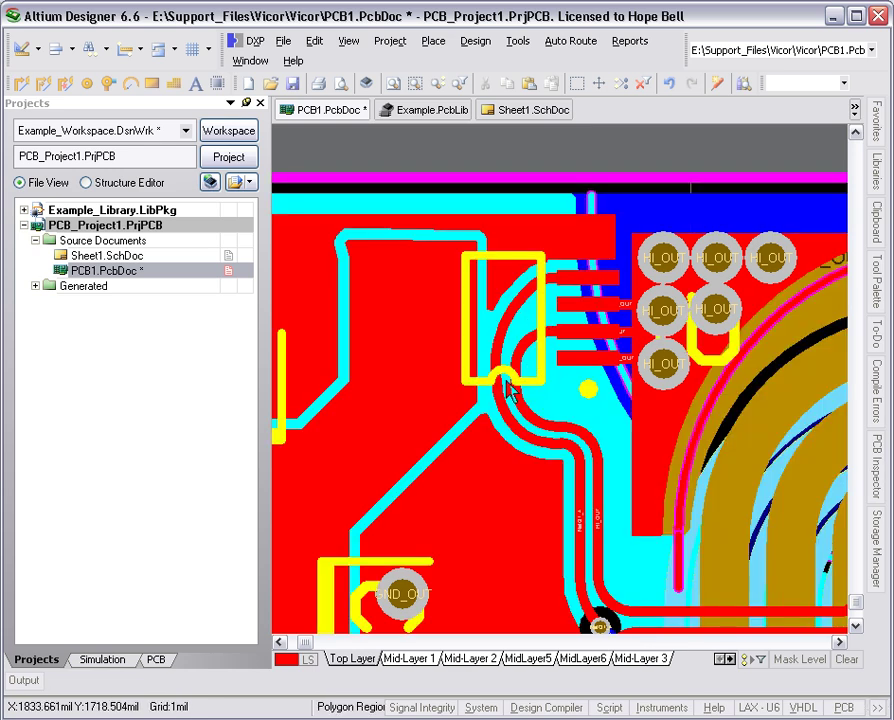
{"action": "scroll", "coordinate": [505, 330], "scroll_direction": "down", "scroll_amount": 3, "text": "ctrl"}
{"action": "right_click_drag", "start_coordinate": [540, 424], "coordinate": [423, 302]}
{"action": "right_click_drag", "start_coordinate": [605, 460], "coordinate": [828, 487]}
{"action": "right_click_drag", "start_coordinate": [666, 510], "coordinate": [342, 416]}
{"action": "right_click_drag", "start_coordinate": [640, 415], "coordinate": [306, 466]}
{"action": "right_click_drag", "start_coordinate": [510, 470], "coordinate": [410, 515]}
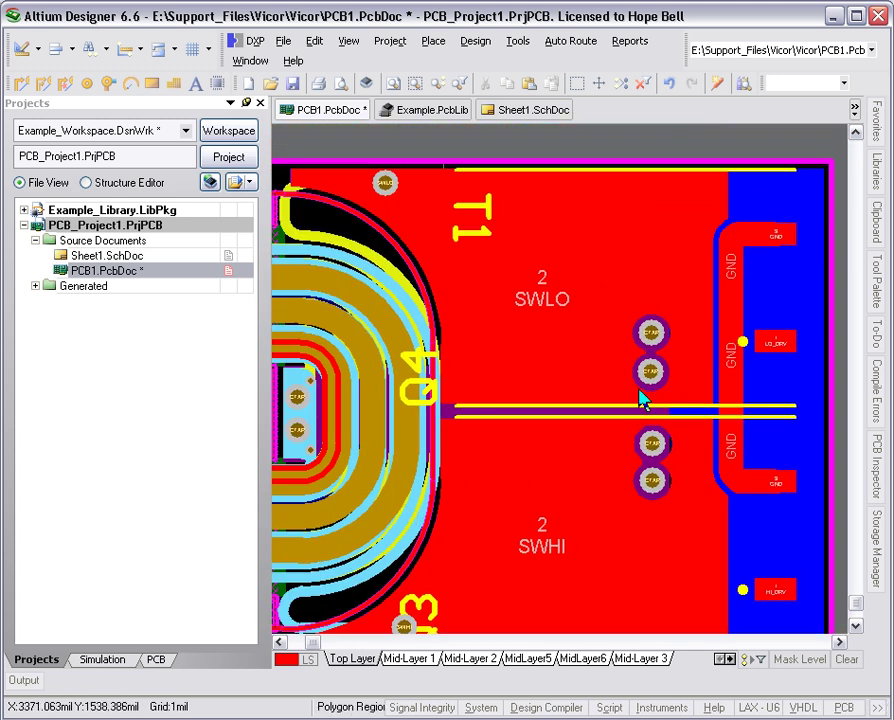
{"action": "right_click_drag", "start_coordinate": [566, 388], "coordinate": [660, 524]}
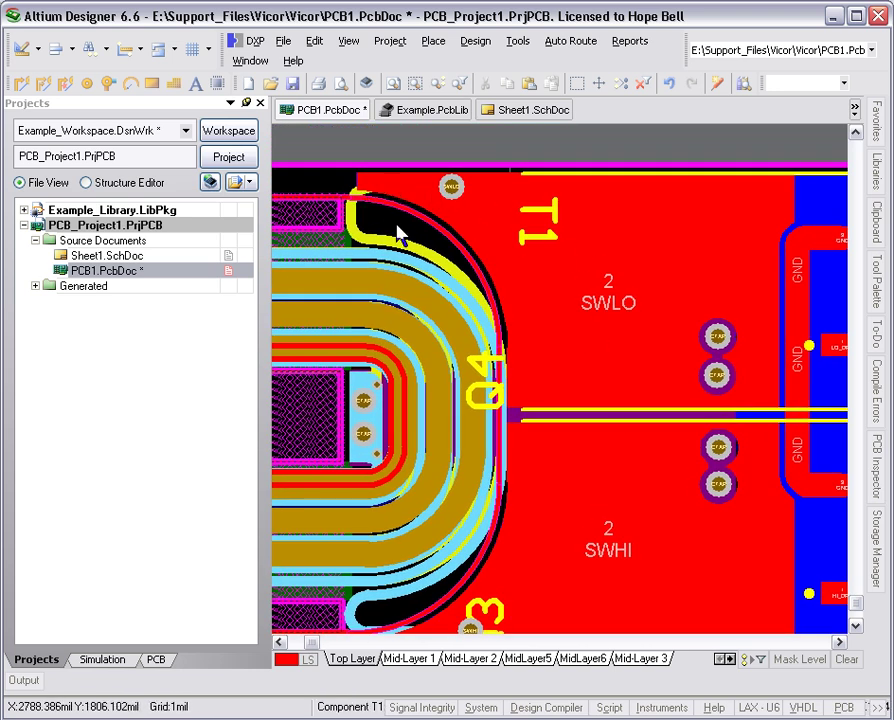
Step: Examine the whole planar transformer T1 and its surrounding copper with all layers displayed
{"action": "scroll", "coordinate": [554, 392], "scroll_direction": "down", "scroll_amount": 3, "text": "ctrl"}
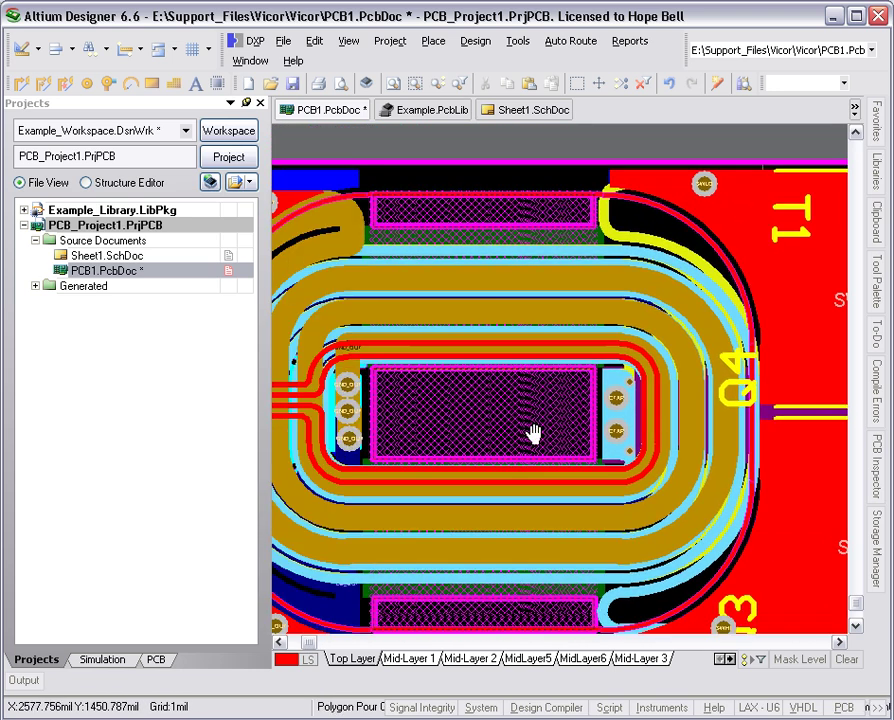
{"action": "scroll", "coordinate": [530, 410], "scroll_direction": "down", "scroll_amount": 2, "text": "ctrl"}
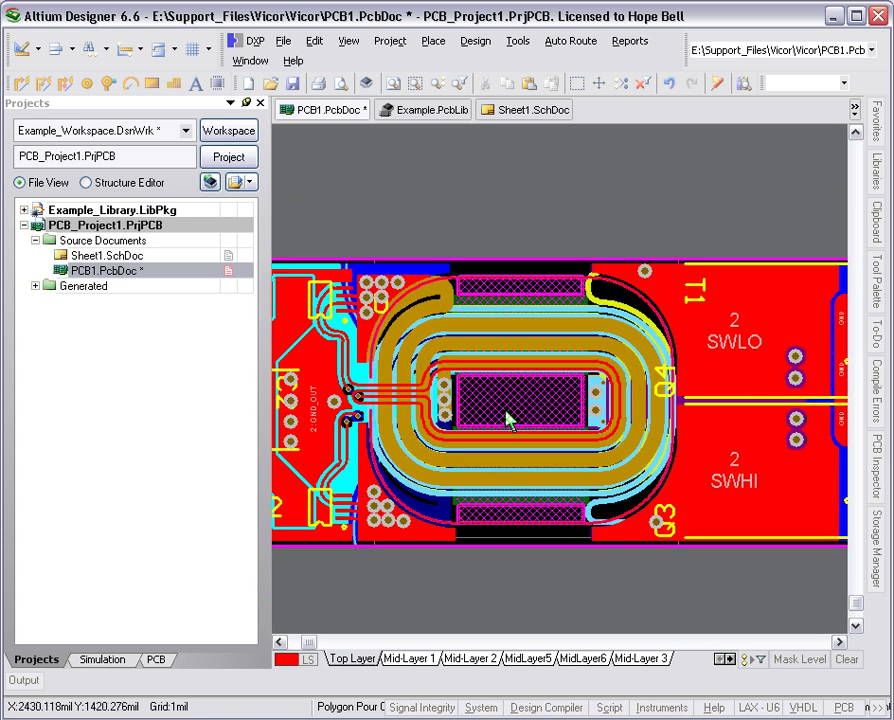
{"action": "right_click_drag", "start_coordinate": [507, 417], "coordinate": [527, 421]}
{"action": "scroll", "coordinate": [524, 420], "scroll_direction": "down", "scroll_amount": 1, "text": "ctrl"}
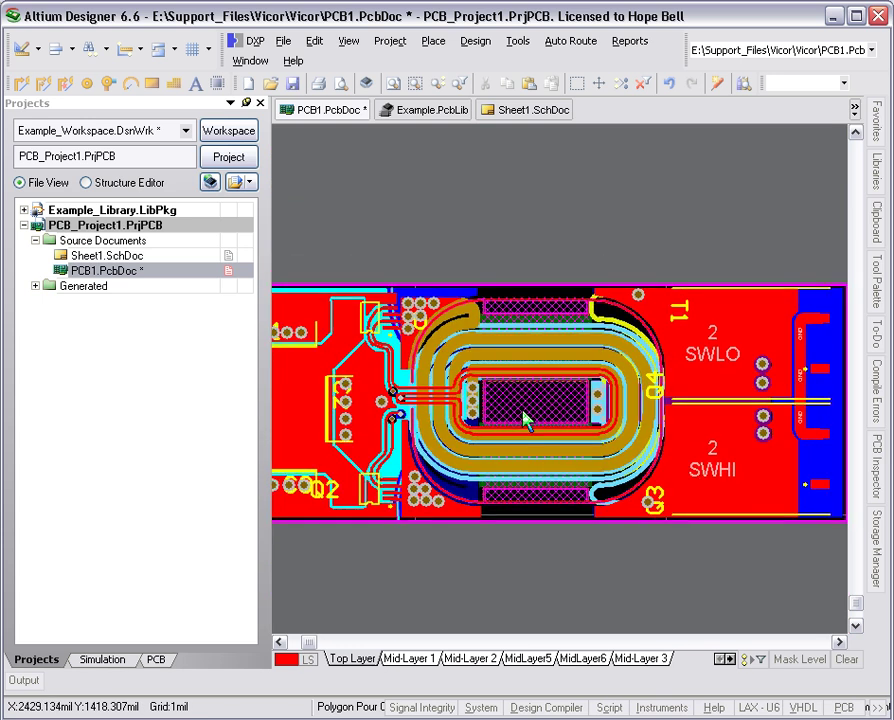
Step: Inspect the board in single-layer mode, stepping from Top Layer through Mid-Layer 1 and Mid-Layer 2 to MidLayer5
{"action": "key", "text": "shift+s"}
{"action": "right_click_drag", "start_coordinate": [552, 466], "coordinate": [567, 467]}
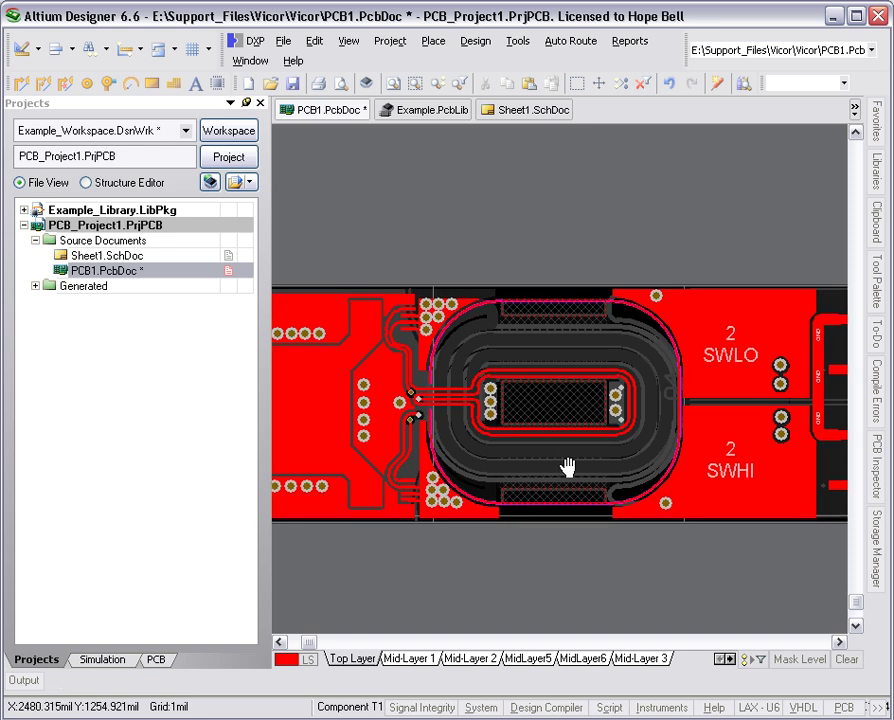
{"action": "key", "text": "KP_Multiply"}
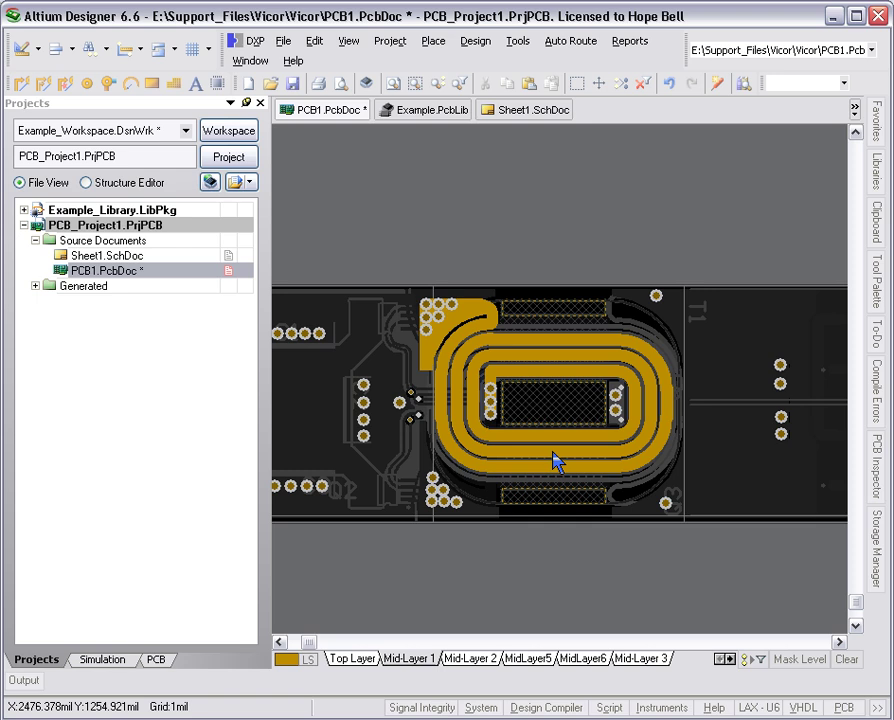
{"action": "key", "text": "KP_Multiply"}
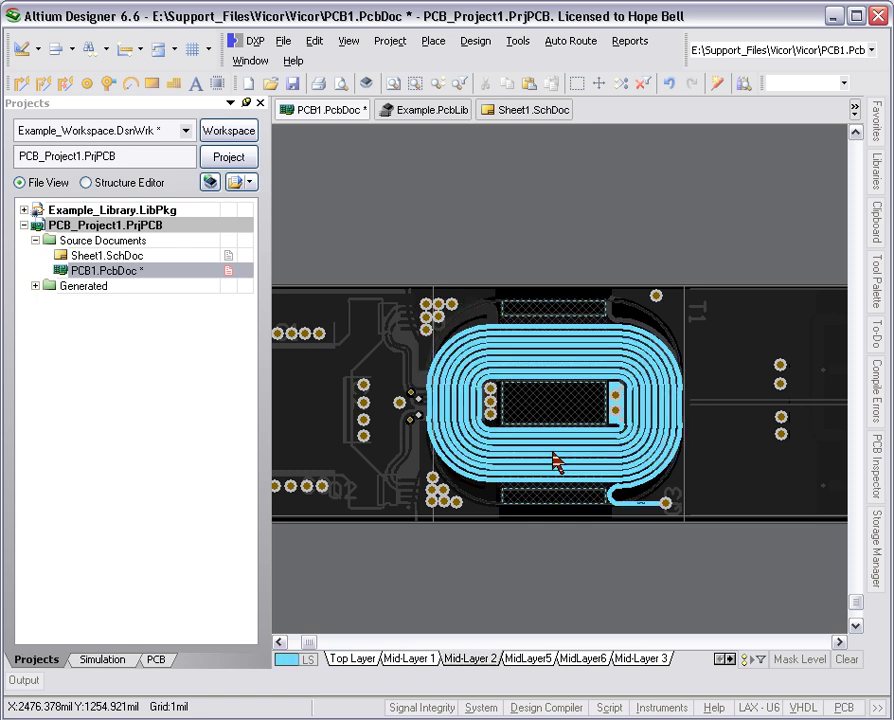
{"action": "key", "text": "KP_Multiply"}
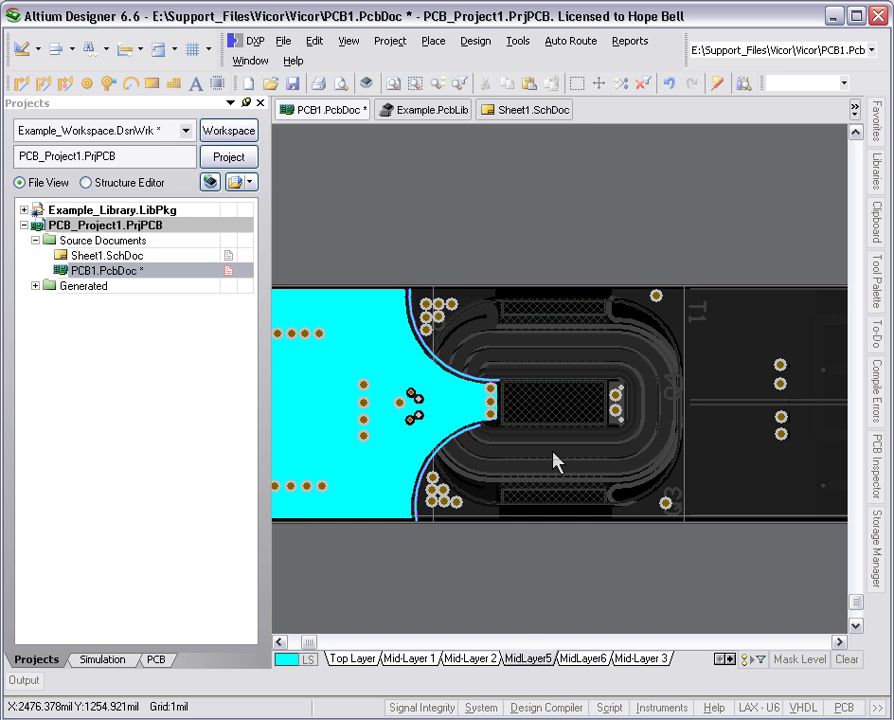
Step: Compare the copper on MidLayer6 and MidLayer5, ending with the MidLayer5 copper at the board's output end
{"action": "key", "text": "KP_Multiply"}
{"action": "key", "text": "KP_Subtract"}
{"action": "key", "text": "KP_Add"}
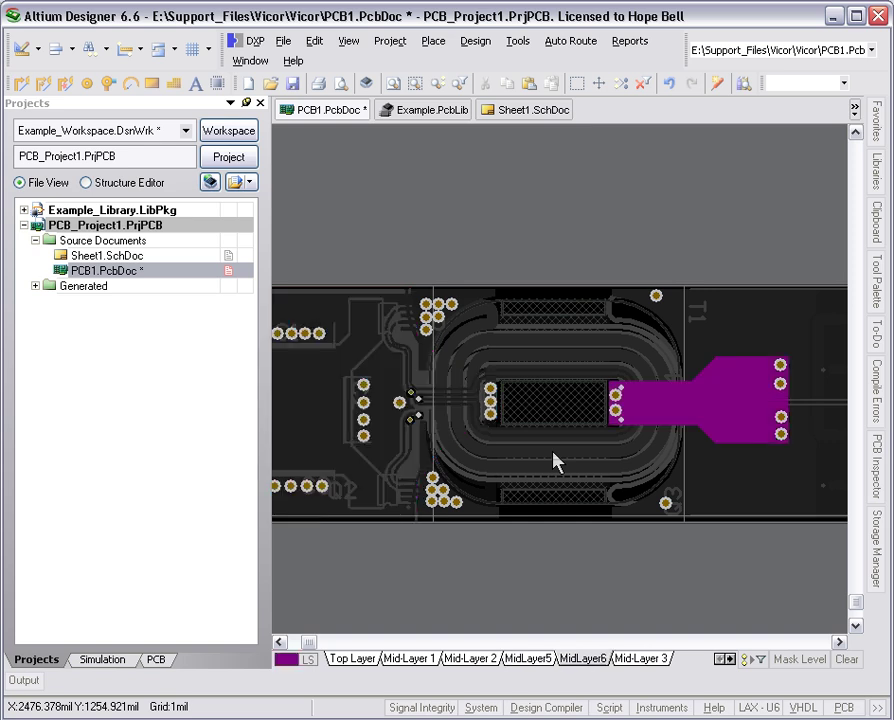
{"action": "key", "text": "KP_Subtract"}
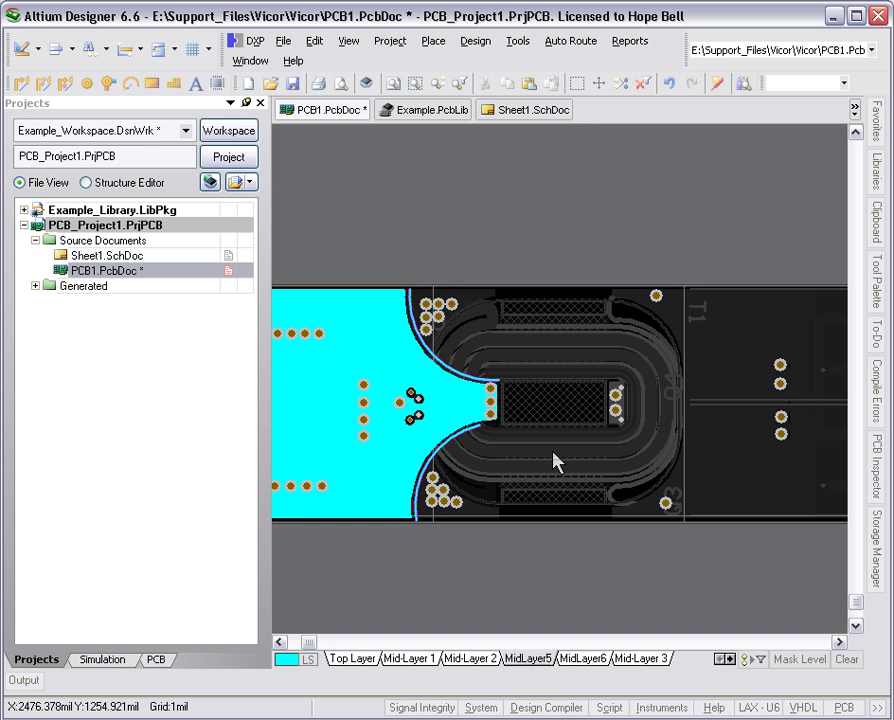
{"action": "right_click_drag", "start_coordinate": [412, 532], "coordinate": [526, 542]}
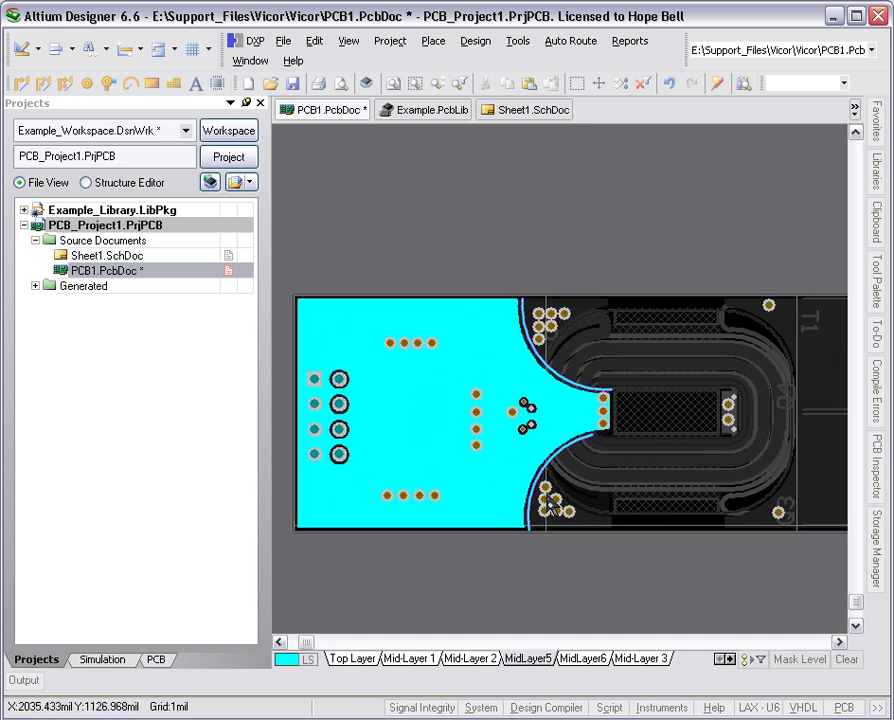
Step: Extend the lower MidLayer5 keepout arc to the corner of the transformer's central core slot, with a start angle of about 89 degrees
{"action": "scroll", "coordinate": [577, 476], "scroll_direction": "up", "scroll_amount": 2, "text": "ctrl"}
{"action": "scroll", "coordinate": [577, 476], "scroll_direction": "up", "scroll_amount": 2, "text": "ctrl"}
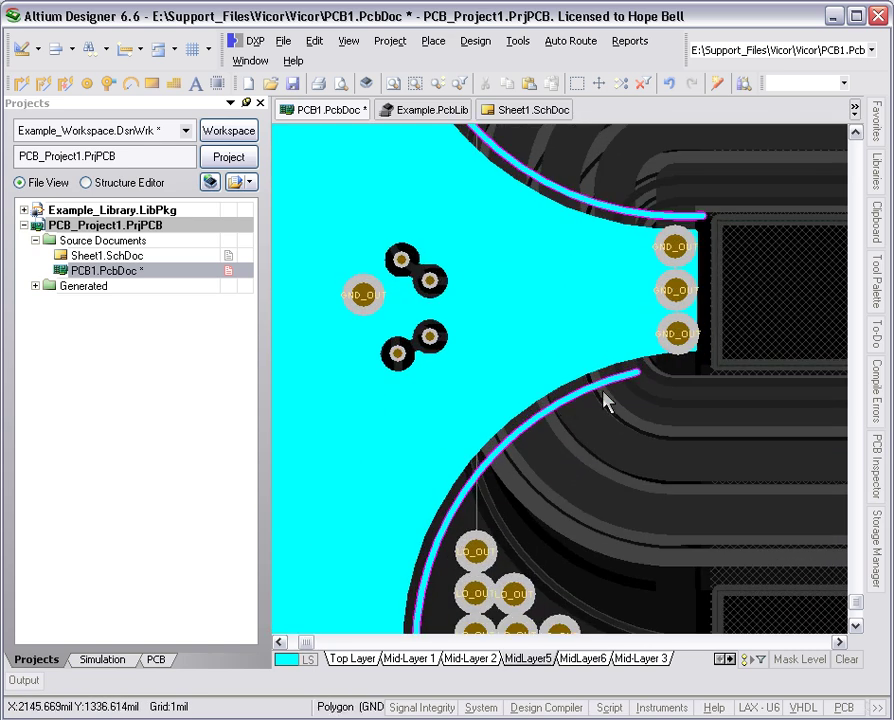
{"action": "left_click", "coordinate": [631, 374]}
{"action": "left_click_drag", "start_coordinate": [631, 374], "coordinate": [709, 366]}
{"action": "left_click", "coordinate": [646, 397]}
{"action": "left_click", "coordinate": [642, 372]}
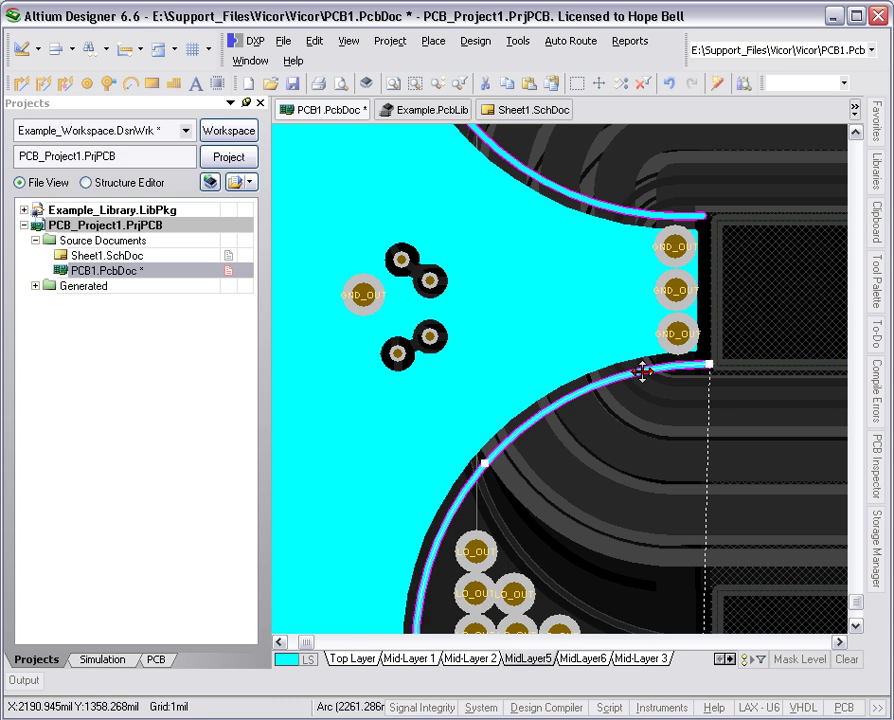
Step: Check the extended arc's keepout properties without changing them, and inspect the boundary it forms between the MidLayer5 copper and the LO_OUT pads
{"action": "double_click", "coordinate": [641, 372]}
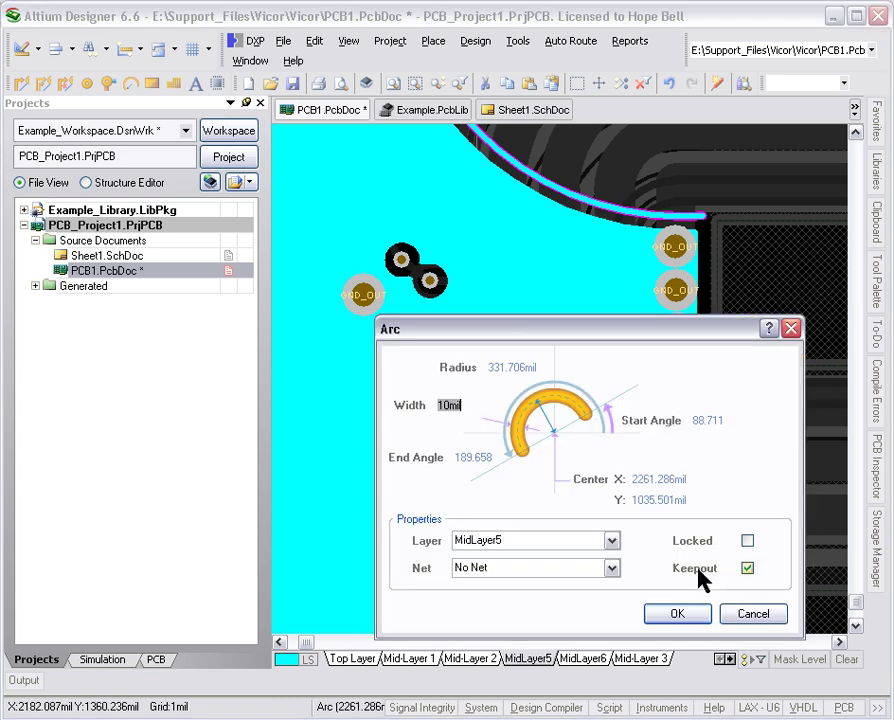
{"action": "left_click", "coordinate": [752, 613]}
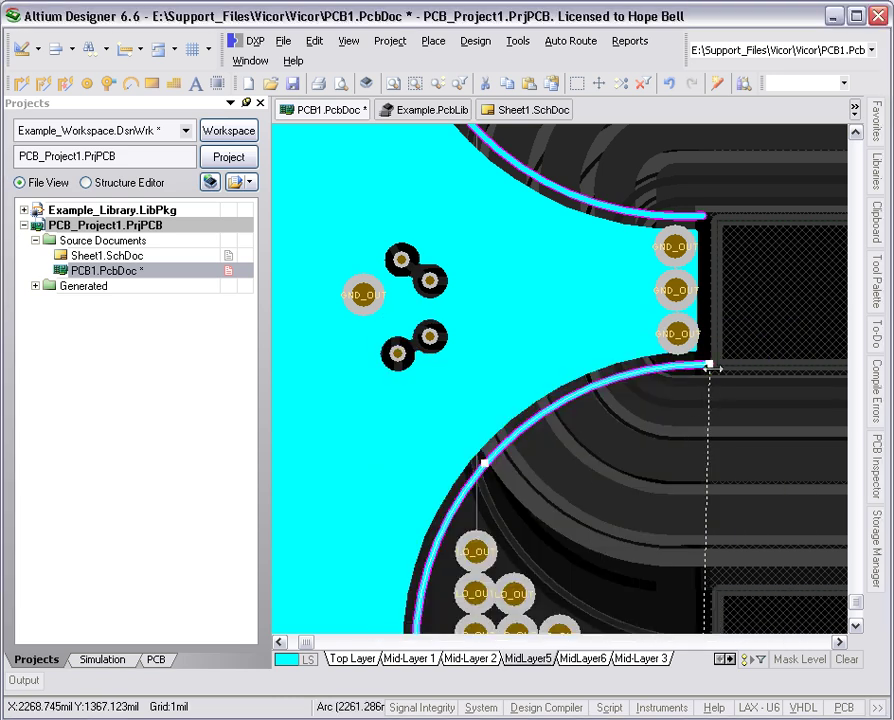
{"action": "scroll", "coordinate": [458, 514], "scroll_direction": "down", "scroll_amount": 5}
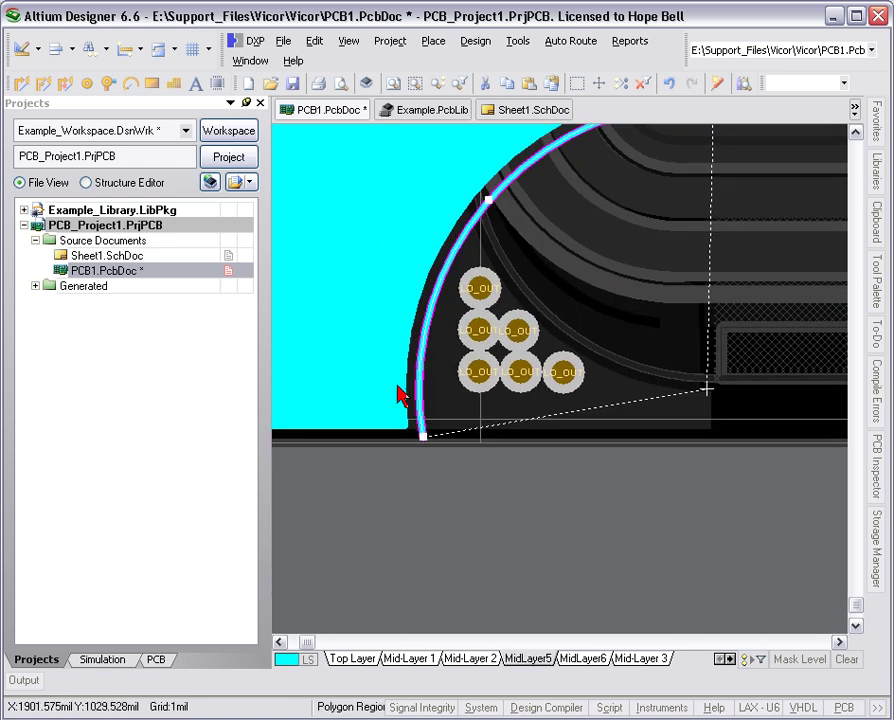
{"action": "scroll", "coordinate": [410, 416], "scroll_direction": "up", "scroll_amount": 4}
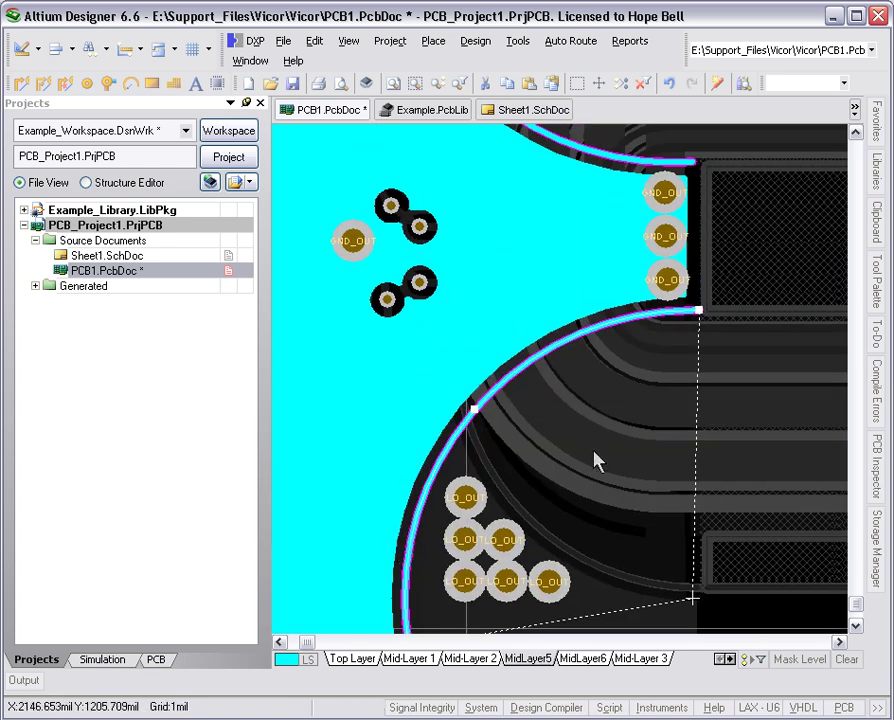
{"action": "scroll", "coordinate": [597, 450], "scroll_direction": "down", "scroll_amount": 1}
{"action": "scroll", "coordinate": [568, 454], "scroll_direction": "down", "scroll_amount": 2, "text": "ctrl"}
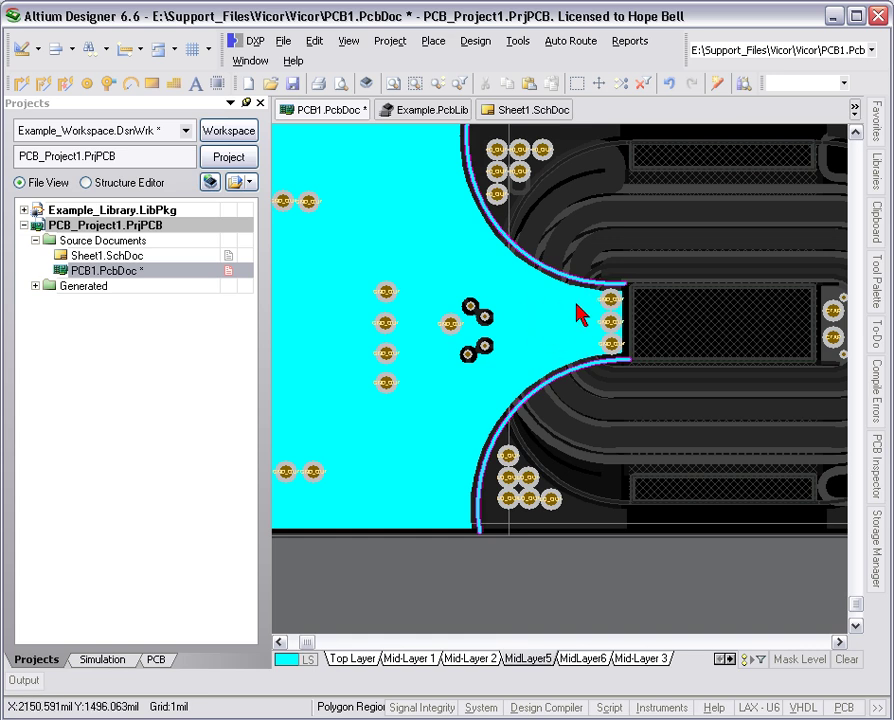
{"action": "right_click_drag", "start_coordinate": [570, 333], "coordinate": [493, 382]}
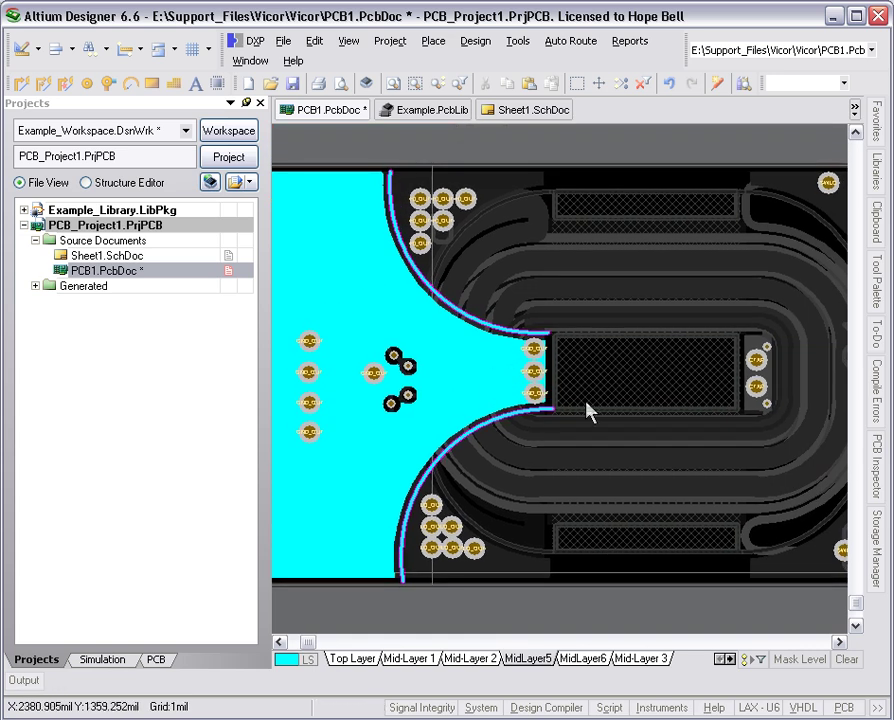
Step: Examine the CTAP copper polygon on MidLayer6, from the transformer's centre-tap pads to the pads at its far end
{"action": "key", "text": "KP_Multiply"}
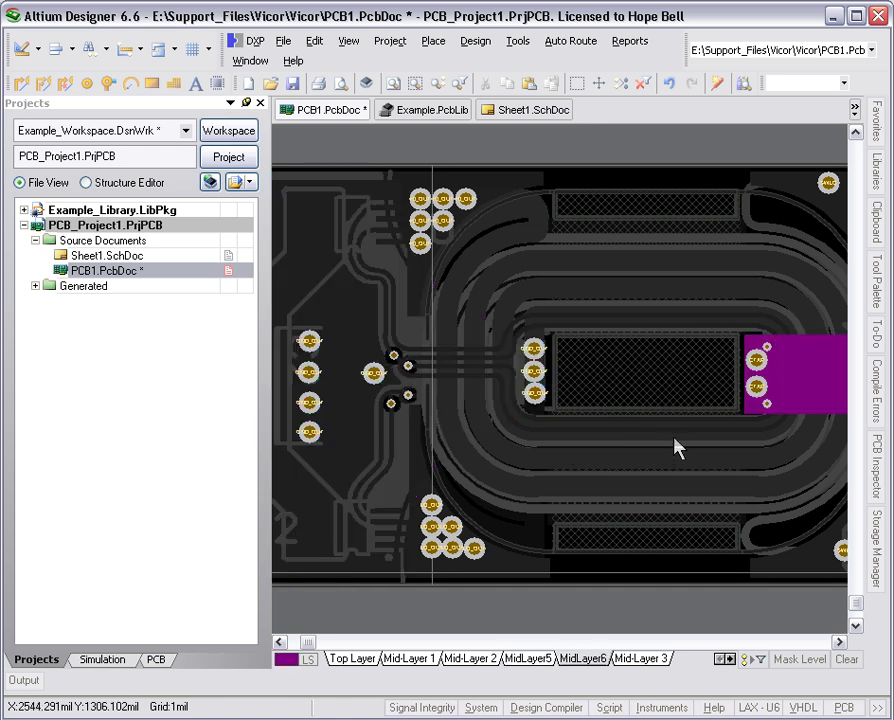
{"action": "right_click_drag", "start_coordinate": [632, 440], "coordinate": [433, 482]}
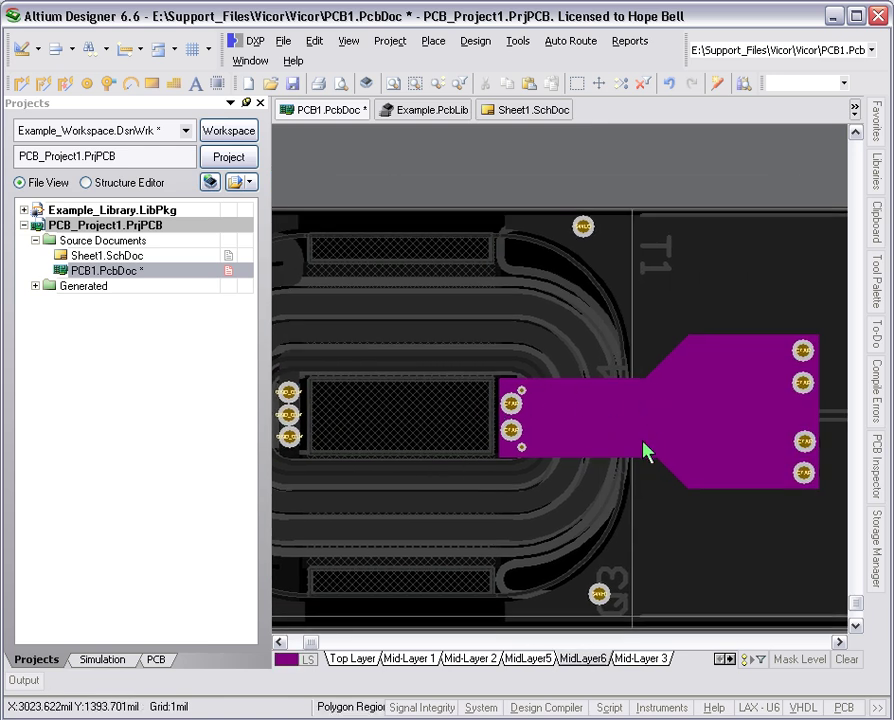
{"action": "right_click_drag", "start_coordinate": [643, 450], "coordinate": [590, 455]}
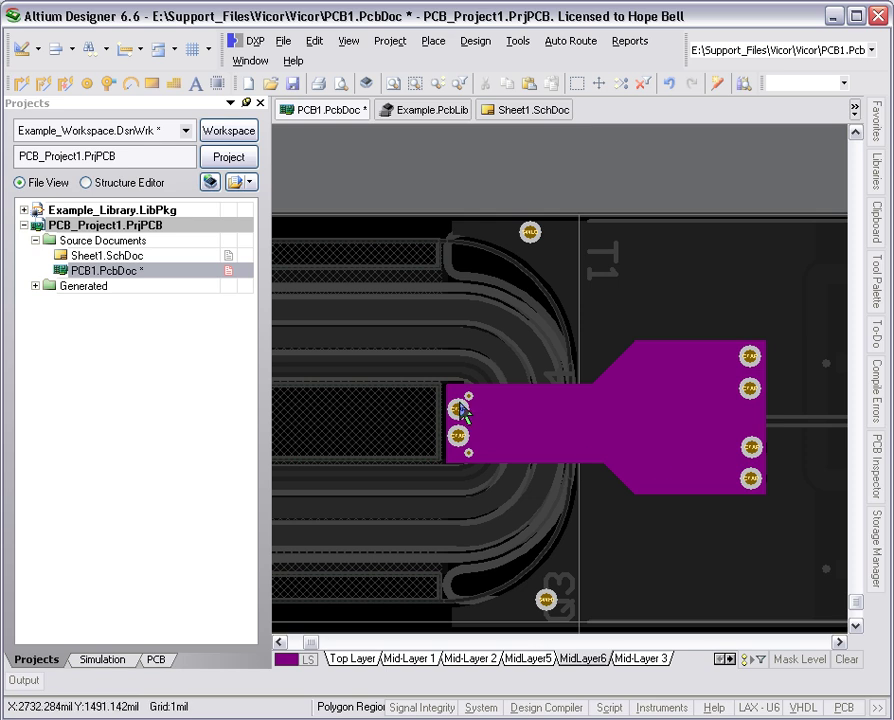
{"action": "right_click_drag", "start_coordinate": [510, 424], "coordinate": [636, 458]}
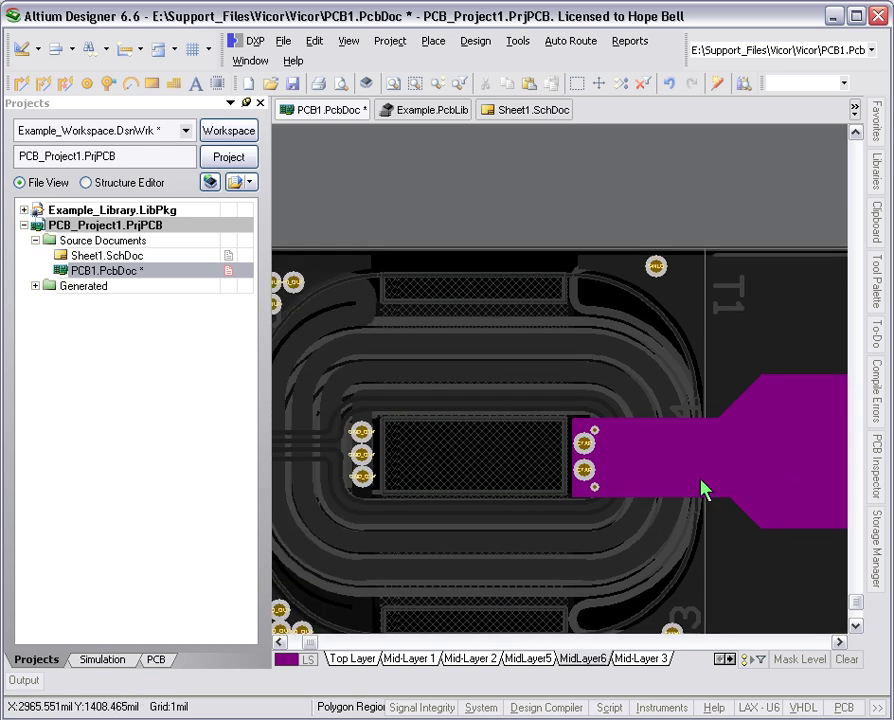
Step: Display Mid-Layer 3 and examine how its spiral winding connects the SWLO pad to the CTAP pads
{"action": "key", "text": "KP_Add"}
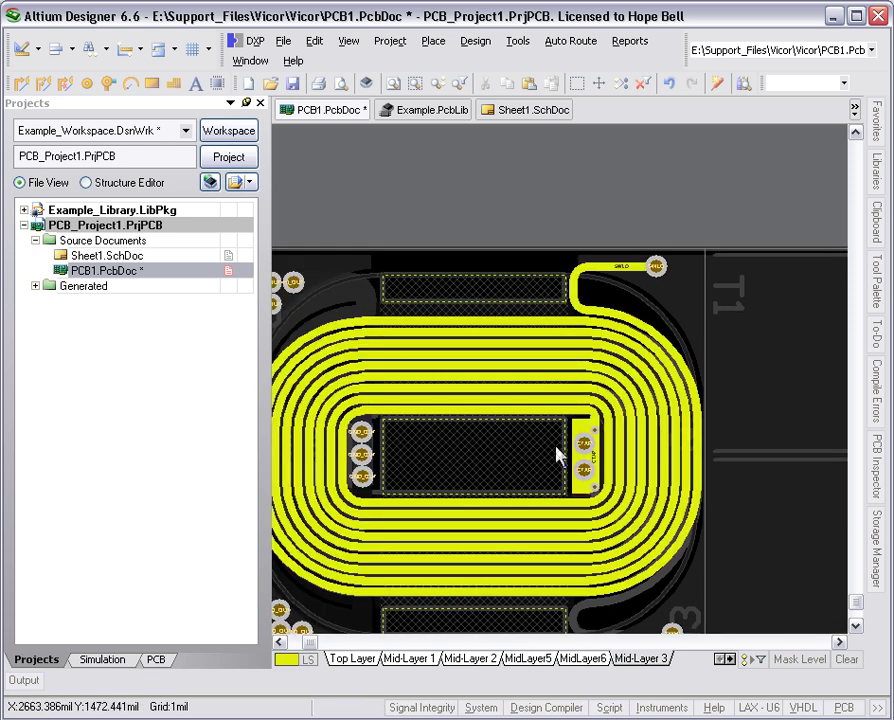
{"action": "right_click_drag", "start_coordinate": [550, 402], "coordinate": [596, 416]}
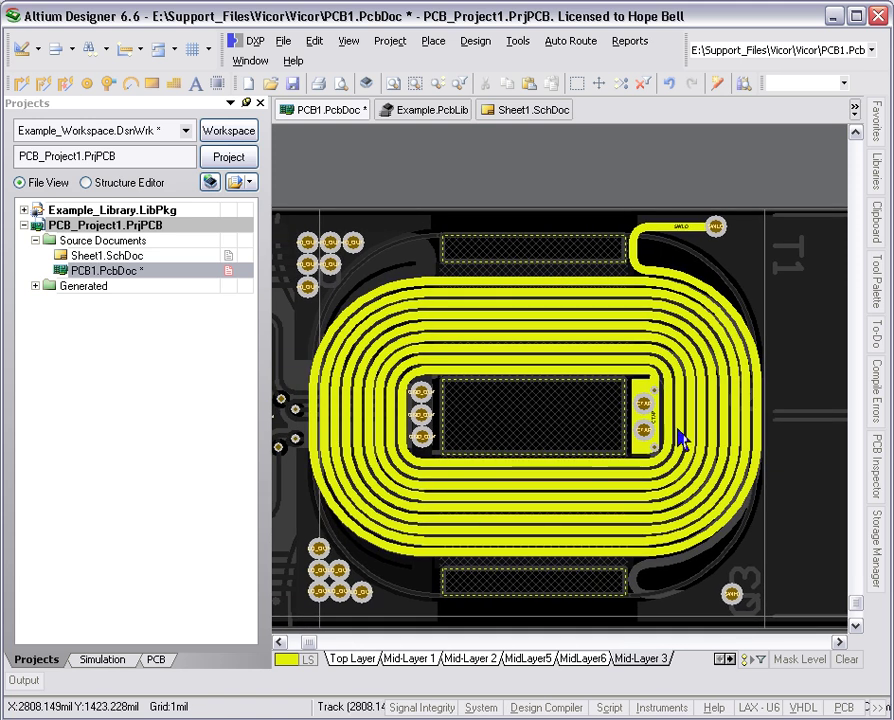
{"action": "scroll", "coordinate": [606, 410], "scroll_direction": "up", "scroll_amount": 2, "text": "ctrl"}
{"action": "scroll", "coordinate": [660, 410], "scroll_direction": "up", "scroll_amount": 1, "text": "ctrl"}
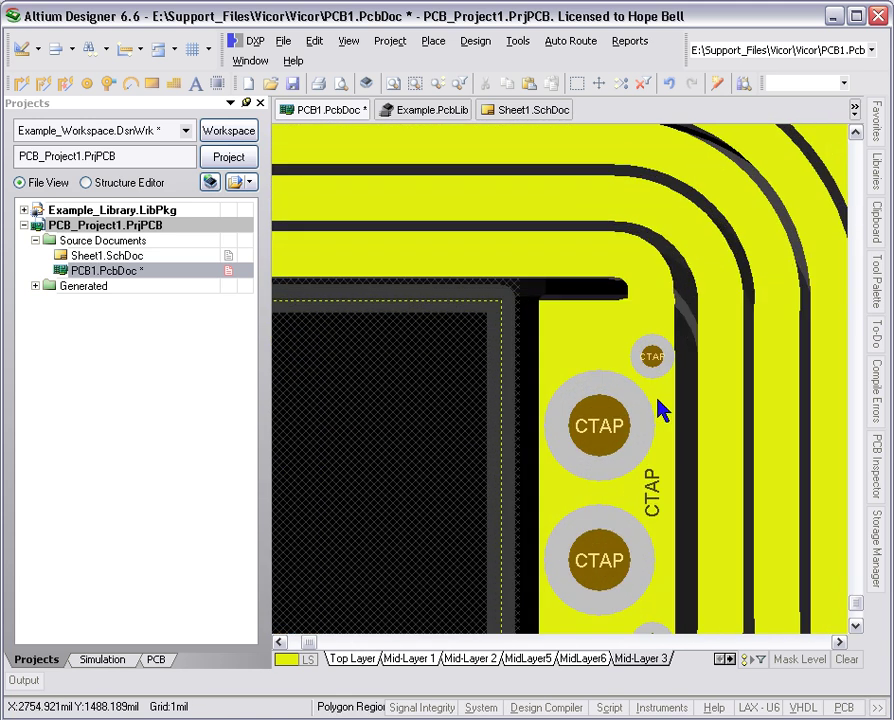
{"action": "scroll", "coordinate": [655, 410], "scroll_direction": "down", "scroll_amount": 3, "text": "ctrl"}
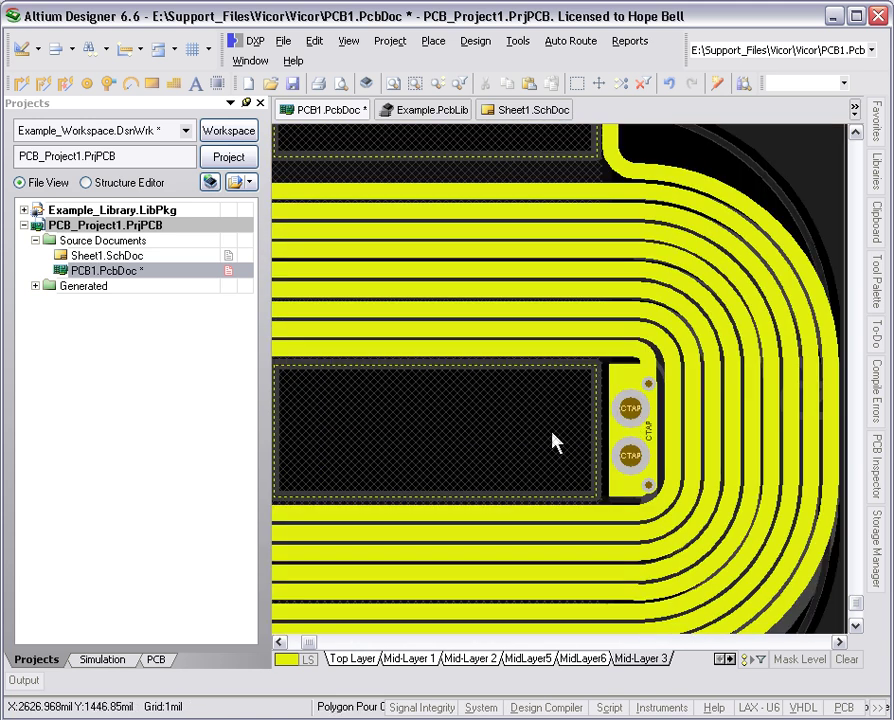
{"action": "scroll", "coordinate": [550, 440], "scroll_direction": "down", "scroll_amount": 1, "text": "ctrl"}
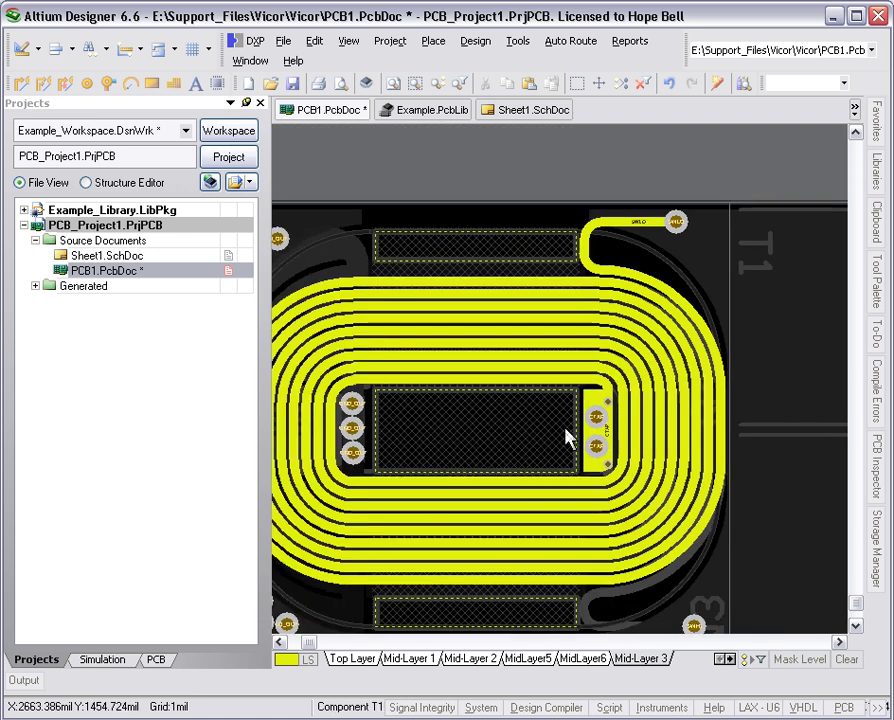
Step: Display Mid-Layer 4 and inspect its winding from the GND_OUT pads to the LO_OUT terminal, copper area and pad cluster
{"action": "key", "text": "KP_Multiply"}
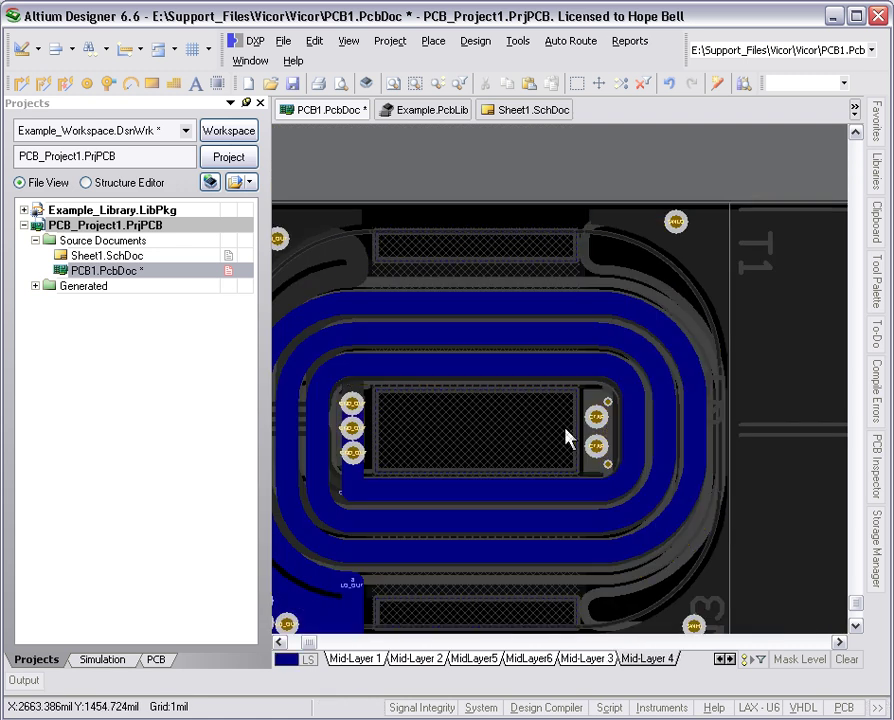
{"action": "right_click_drag", "start_coordinate": [456, 566], "coordinate": [655, 418]}
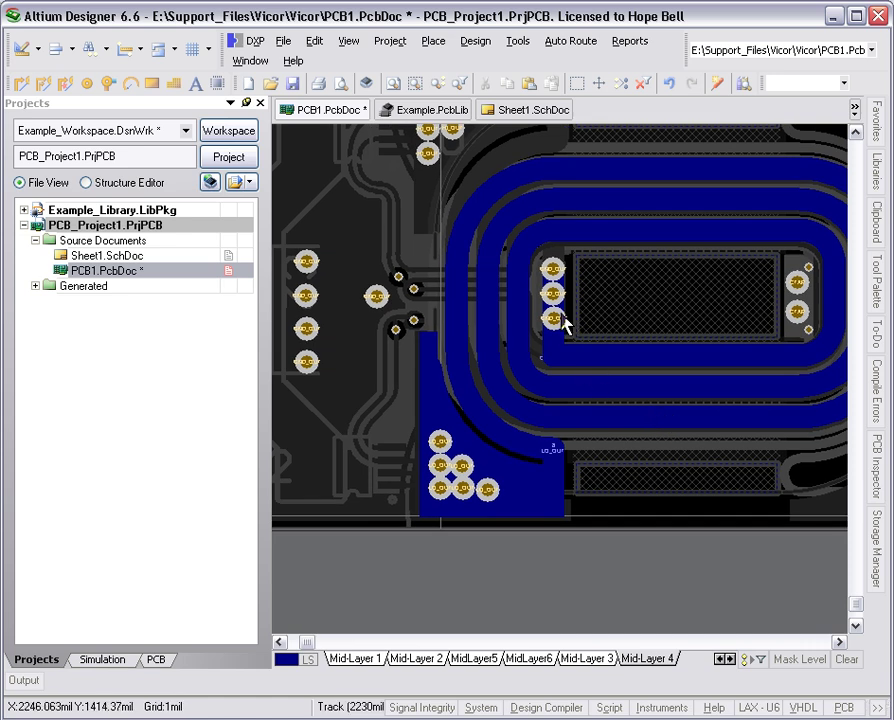
{"action": "scroll", "coordinate": [532, 472], "scroll_direction": "up", "scroll_amount": 3, "text": "ctrl"}
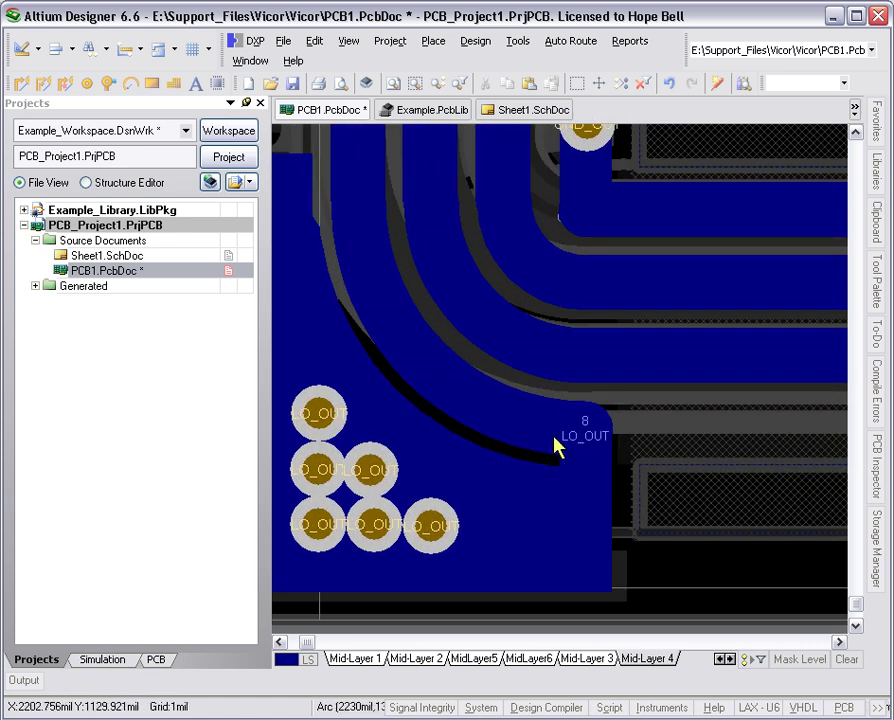
{"action": "scroll", "coordinate": [562, 400], "scroll_direction": "up", "scroll_amount": 2, "text": "ctrl"}
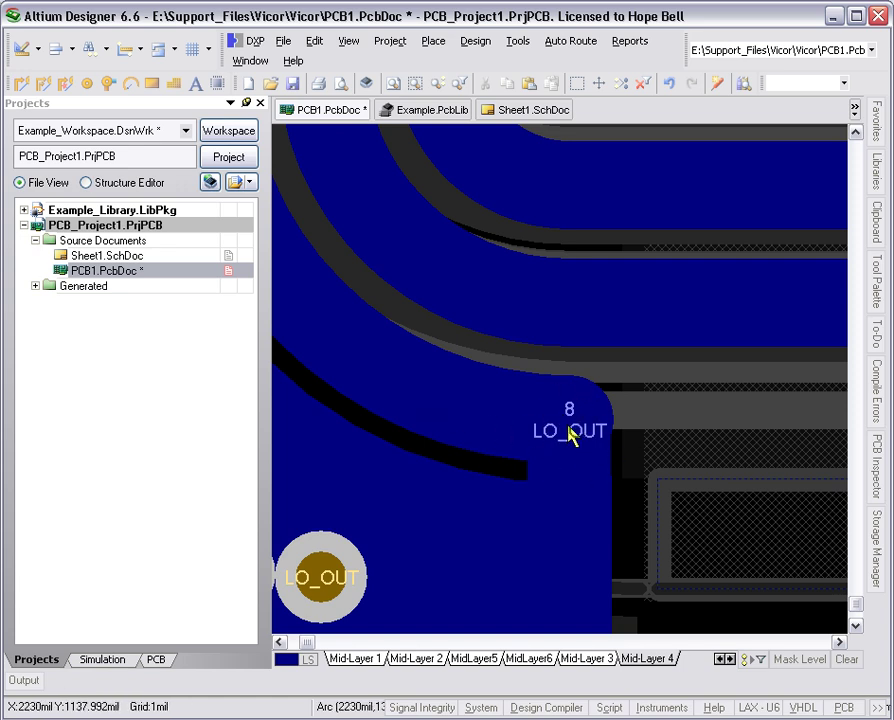
{"action": "right_click_drag", "start_coordinate": [570, 488], "coordinate": [627, 320]}
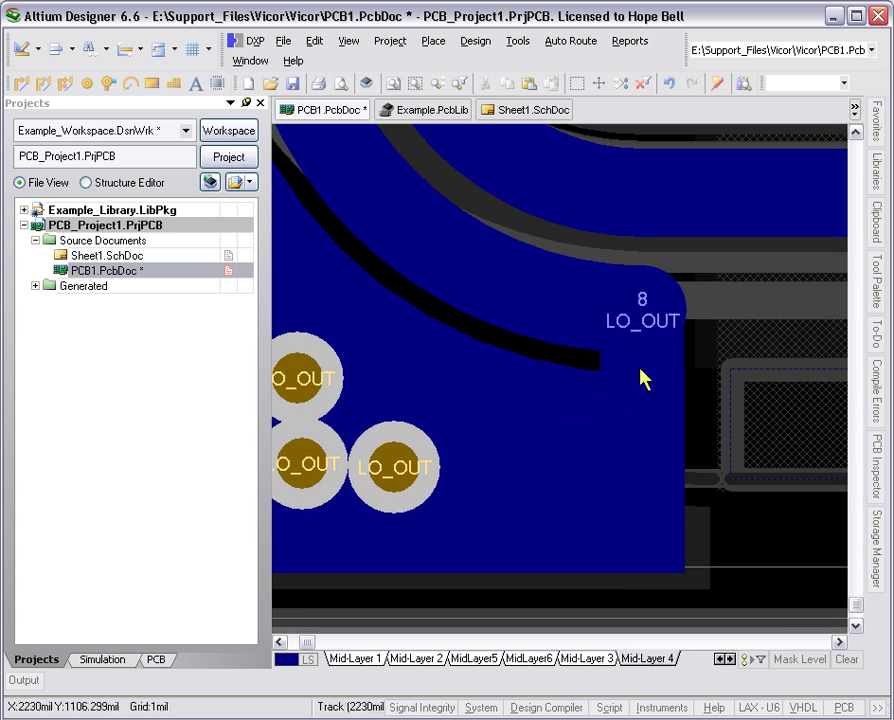
{"action": "right_click_drag", "start_coordinate": [573, 469], "coordinate": [784, 490]}
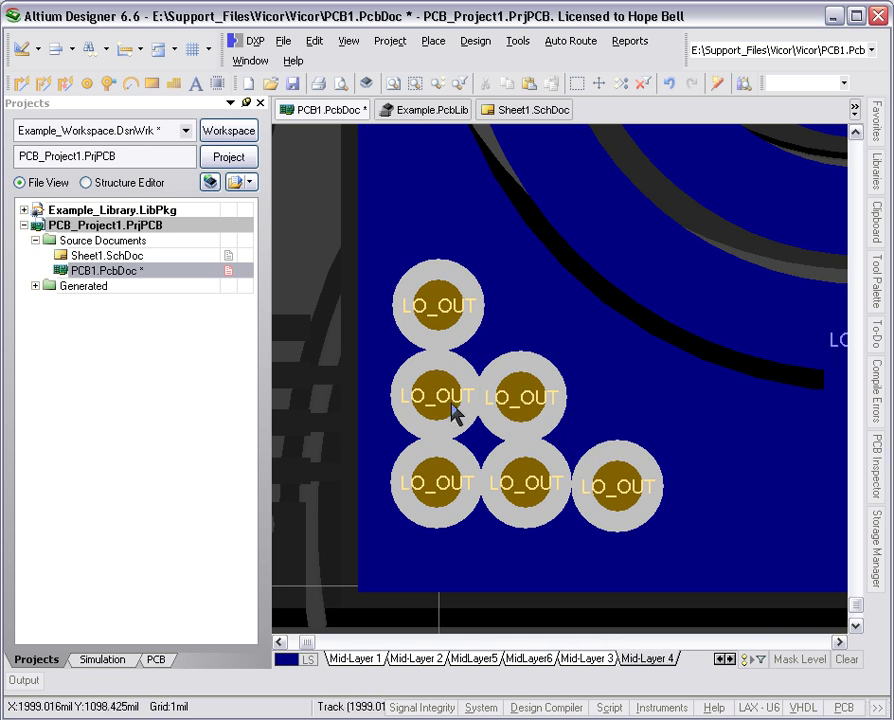
{"action": "right_click_drag", "start_coordinate": [452, 378], "coordinate": [480, 428]}
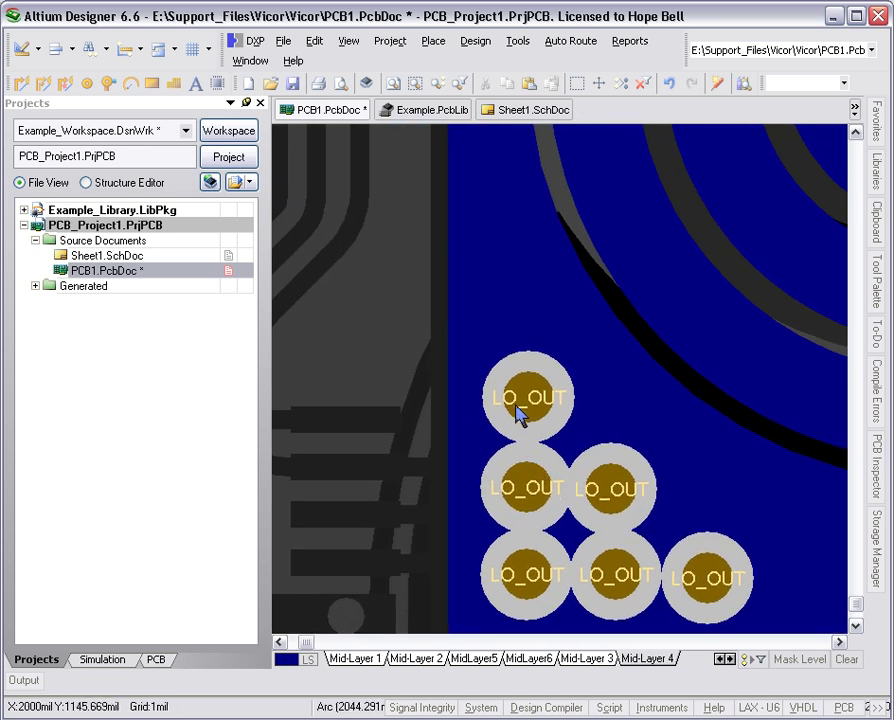
{"action": "right_click_drag", "start_coordinate": [584, 524], "coordinate": [576, 502]}
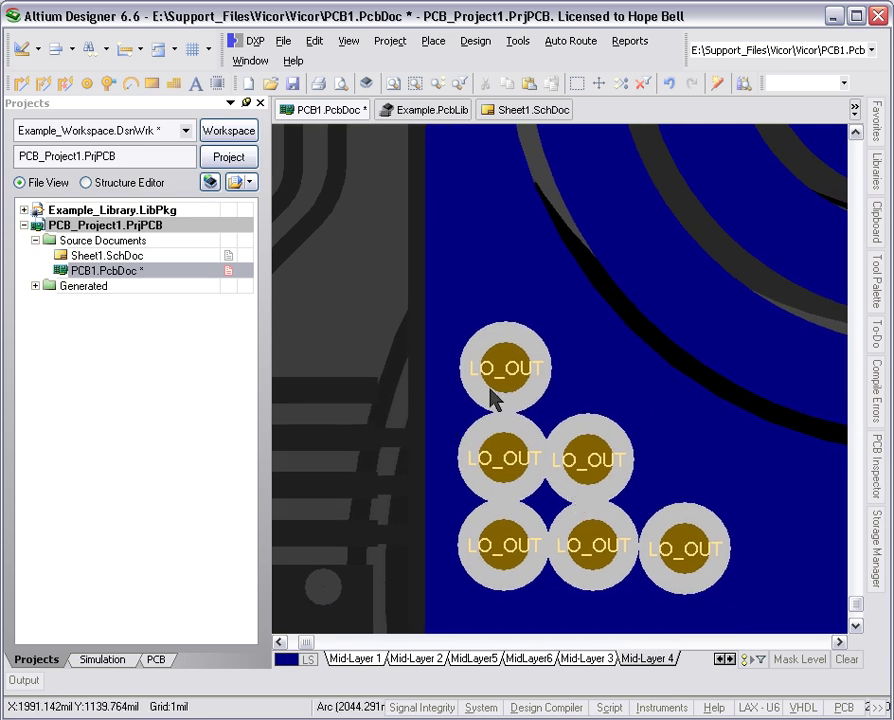
{"action": "right_click_drag", "start_coordinate": [609, 392], "coordinate": [541, 487]}
Step: Return to Mid-Layer 3 to view the whole winding, and switch the single-layer display to Bottom Layer
{"action": "key", "text": "KP_Subtract"}
{"action": "scroll", "coordinate": [542, 462], "scroll_direction": "down", "scroll_amount": 5, "text": "ctrl"}
{"action": "scroll", "coordinate": [577, 437], "scroll_direction": "down", "scroll_amount": 4, "text": "ctrl"}
{"action": "scroll", "coordinate": [524, 432], "scroll_direction": "up", "scroll_amount": 1, "text": "ctrl"}
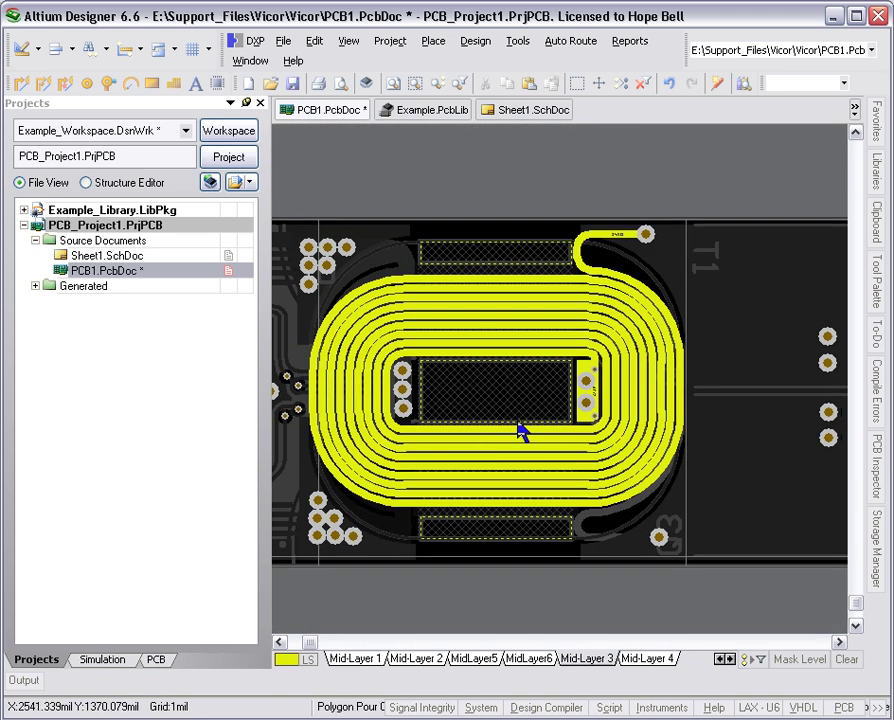
{"action": "key", "text": "minus"}
{"action": "key", "text": "KP_Add"}
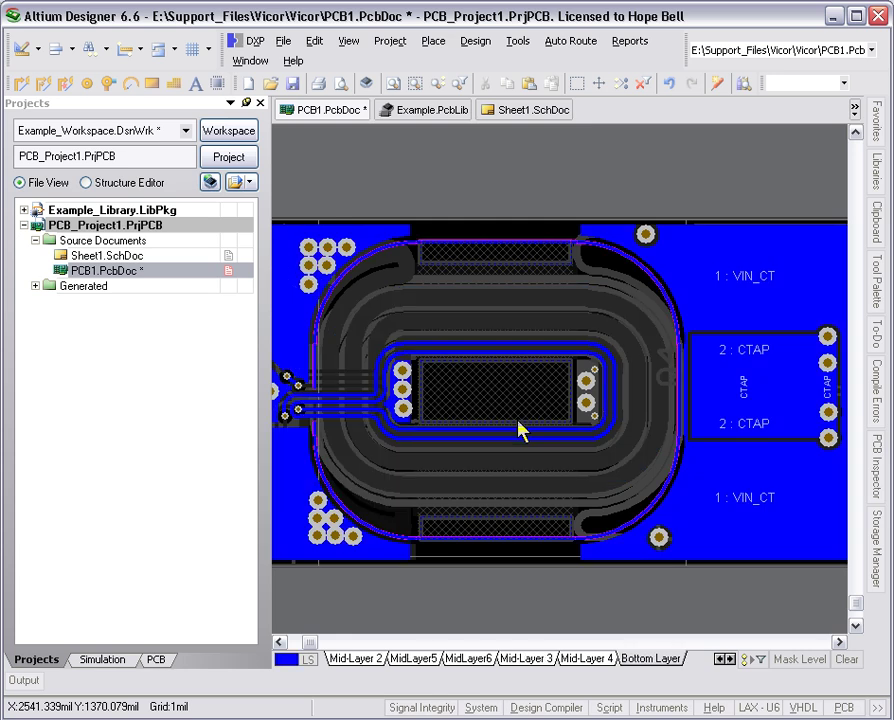
Step: Trace the keepout outline around transformer T1 on Bottom Layer, from the HI_OUT pads past SWLO and SWHI to the sense winding traces
{"action": "right_click_drag", "start_coordinate": [420, 490], "coordinate": [472, 518]}
{"action": "scroll", "coordinate": [406, 330], "scroll_direction": "up", "scroll_amount": 3, "text": "ctrl"}
{"action": "scroll", "coordinate": [400, 335], "scroll_direction": "up", "scroll_amount": 1, "text": "ctrl"}
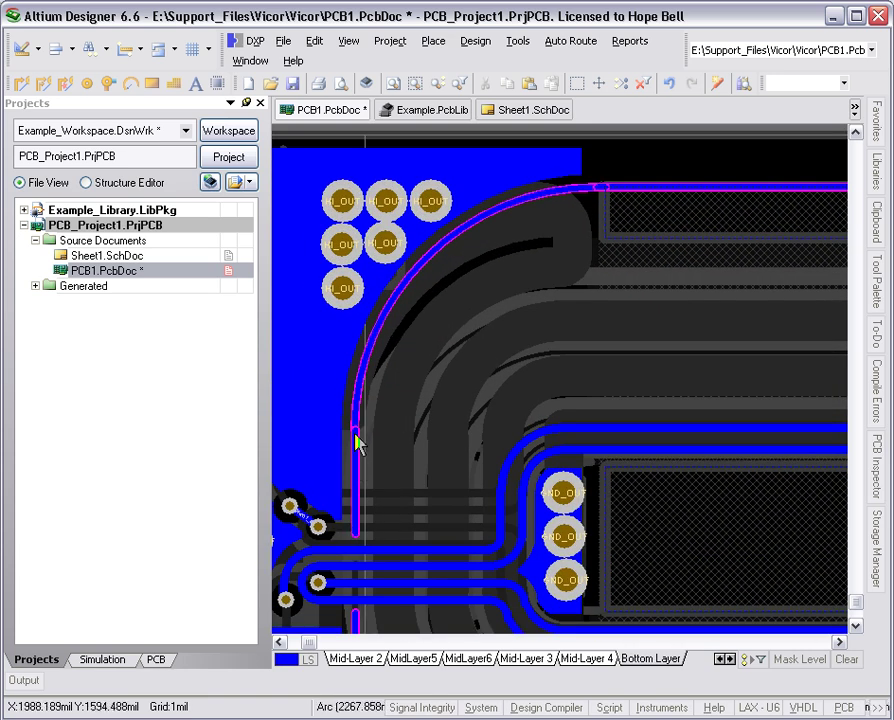
{"action": "right_click_drag", "start_coordinate": [646, 300], "coordinate": [205, 400]}
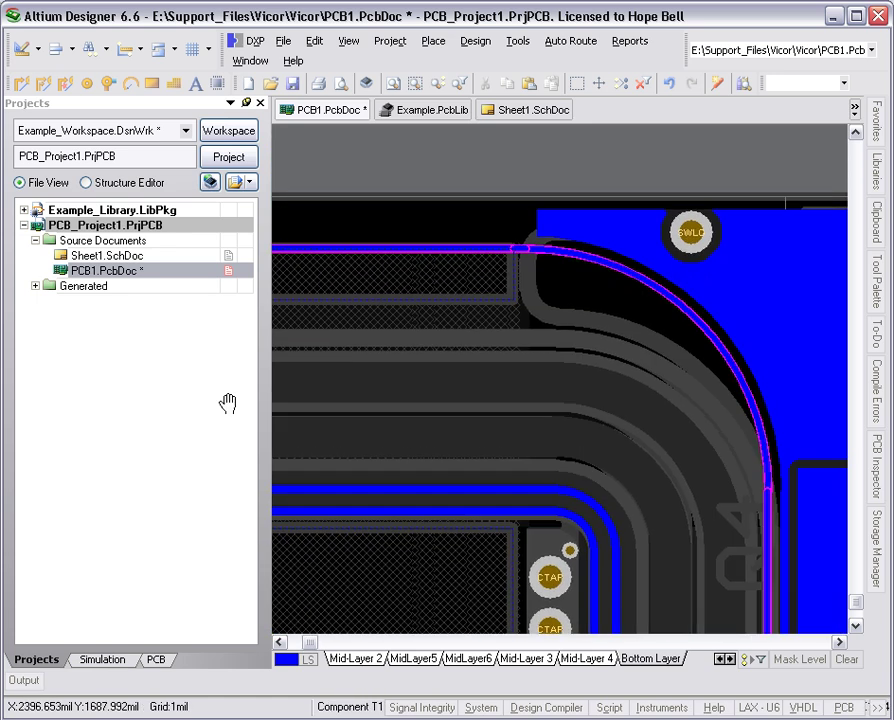
{"action": "right_click_drag", "start_coordinate": [731, 603], "coordinate": [712, 240]}
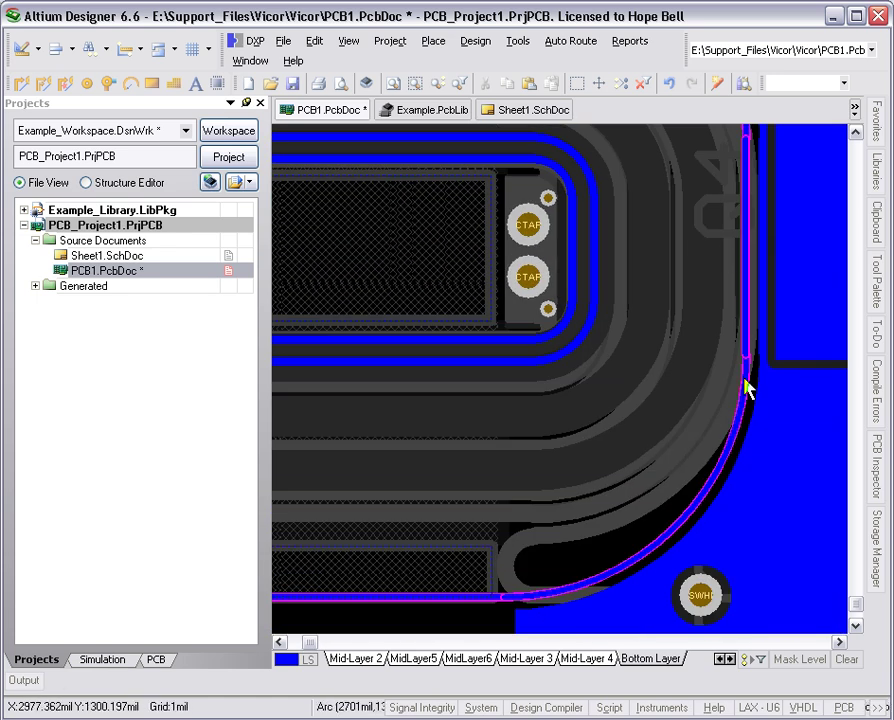
{"action": "right_click_drag", "start_coordinate": [502, 600], "coordinate": [856, 600]}
{"action": "right_click_drag", "start_coordinate": [320, 341], "coordinate": [541, 502]}
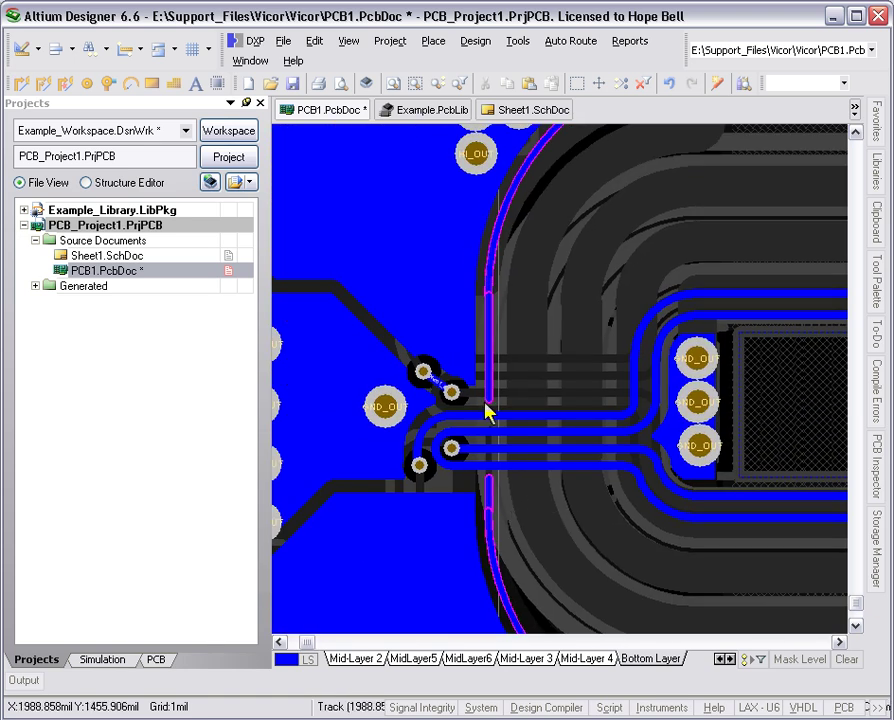
Step: Open the component properties of transformer T1 to review its Net Tie type and primitive locking
{"action": "left_click", "coordinate": [435, 394]}
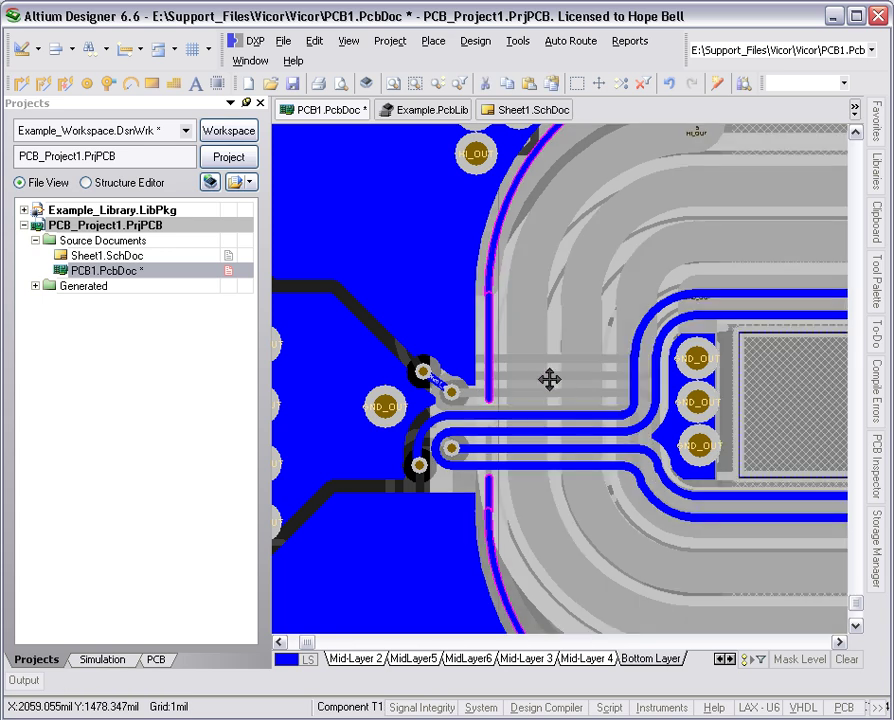
{"action": "right_click", "coordinate": [553, 325]}
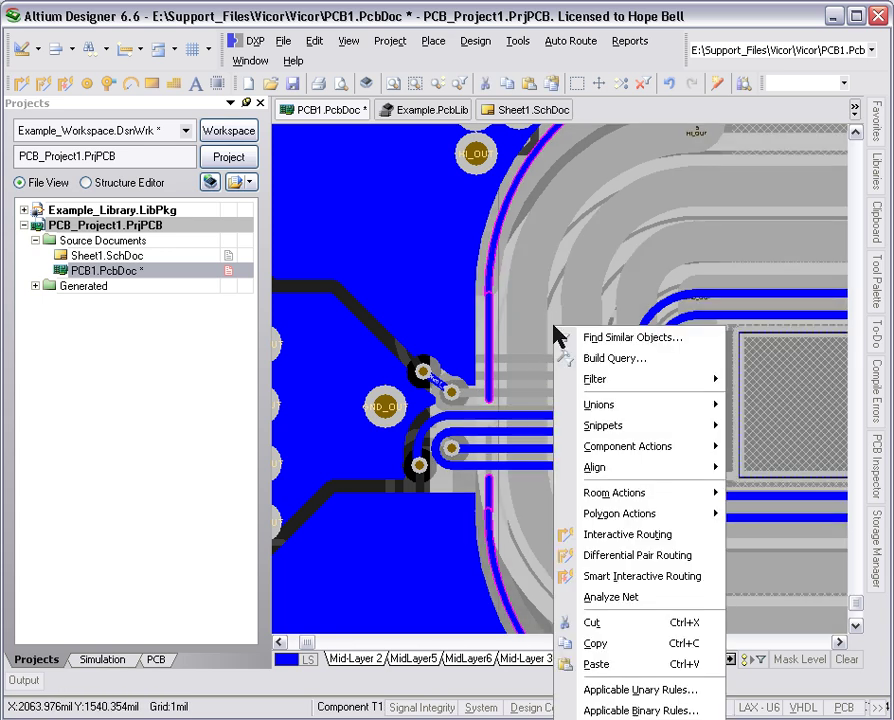
{"action": "left_click", "coordinate": [606, 718]}
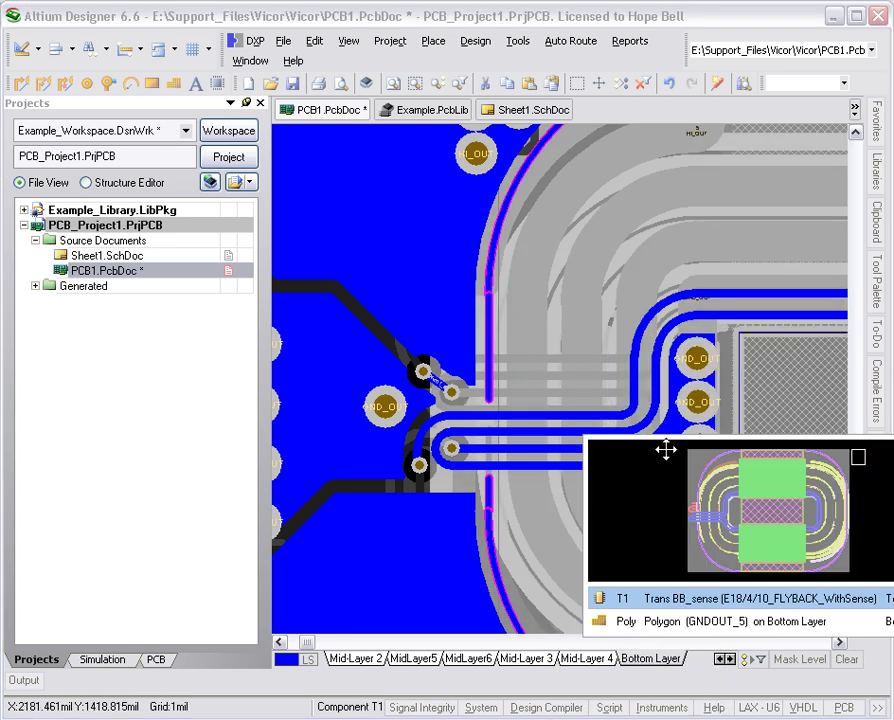
{"action": "left_click", "coordinate": [625, 596]}
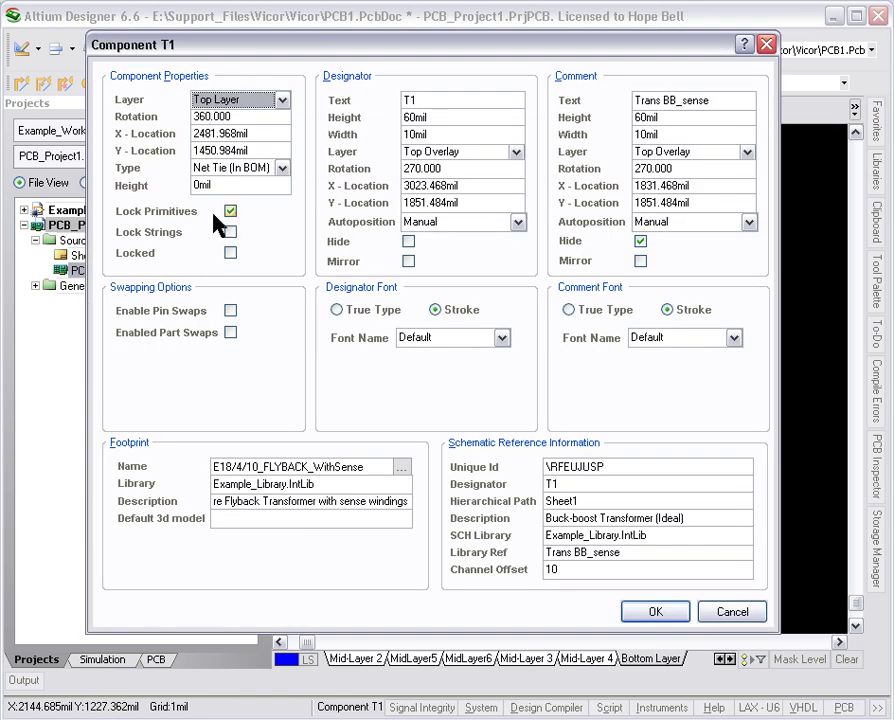
Step: Unlock the primitives of transformer T1 and select the straight keepout segment just above the sense winding traces
{"action": "left_click", "coordinate": [231, 212]}
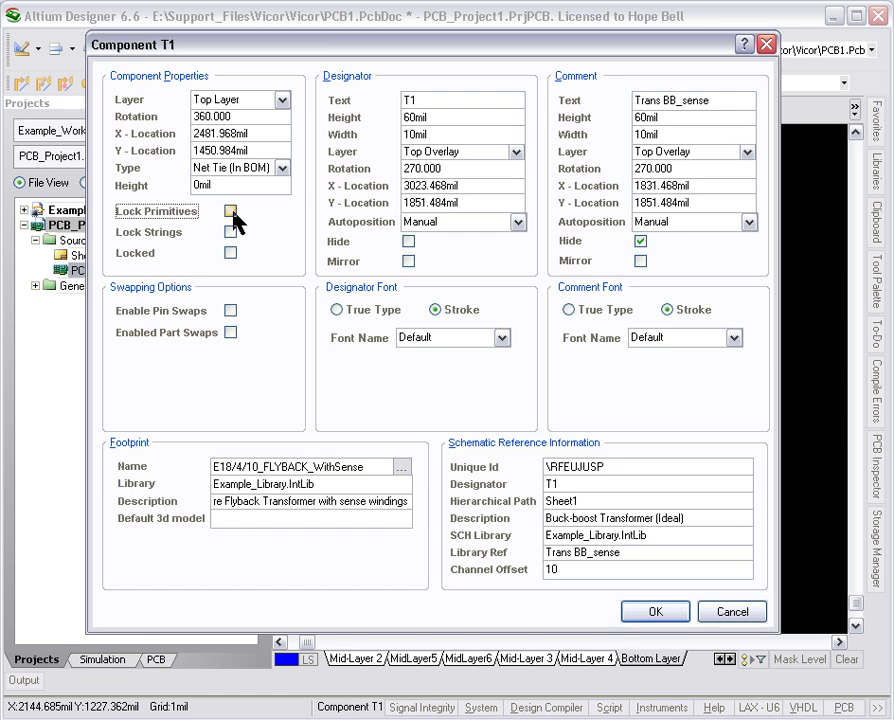
{"action": "left_click", "coordinate": [657, 615]}
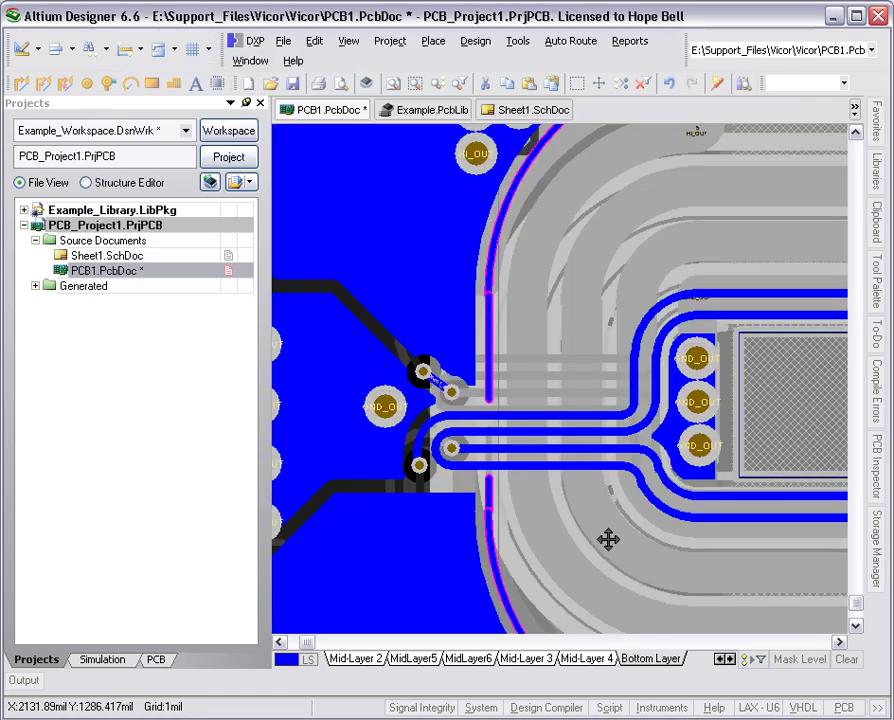
{"action": "left_click", "coordinate": [489, 370]}
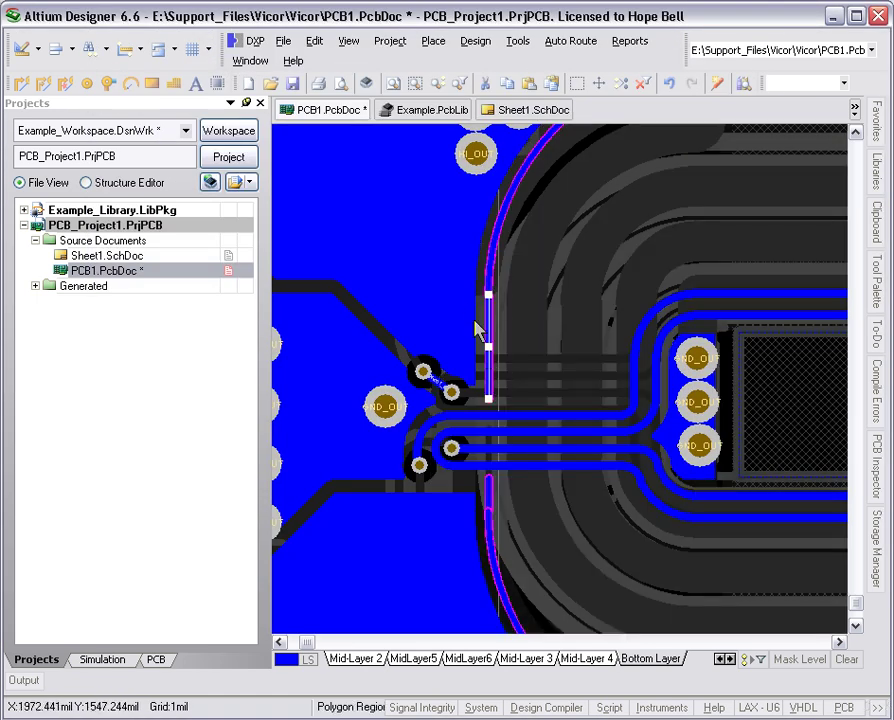
Step: Shorten the keepout arc beside the HI_OUT pads at its lower end, stretch it back to the straight segment, and deselect it
{"action": "left_click", "coordinate": [491, 267]}
{"action": "right_click_drag", "start_coordinate": [561, 226], "coordinate": [557, 476]}
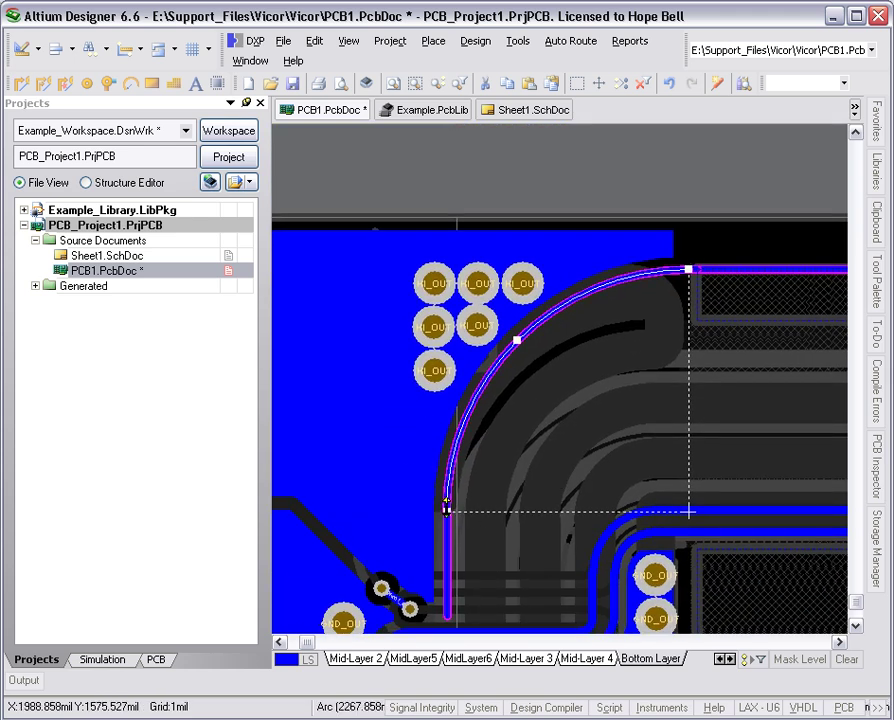
{"action": "left_click_drag", "start_coordinate": [447, 508], "coordinate": [456, 443]}
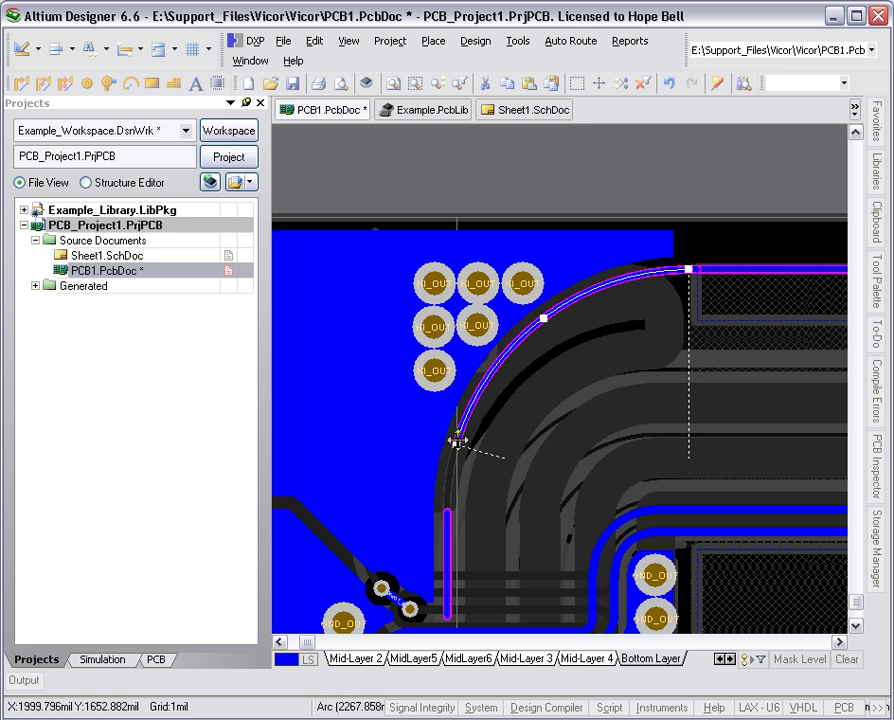
{"action": "left_click_drag", "start_coordinate": [456, 443], "coordinate": [447, 512]}
{"action": "left_click", "coordinate": [474, 516]}
{"action": "left_click", "coordinate": [546, 196]}
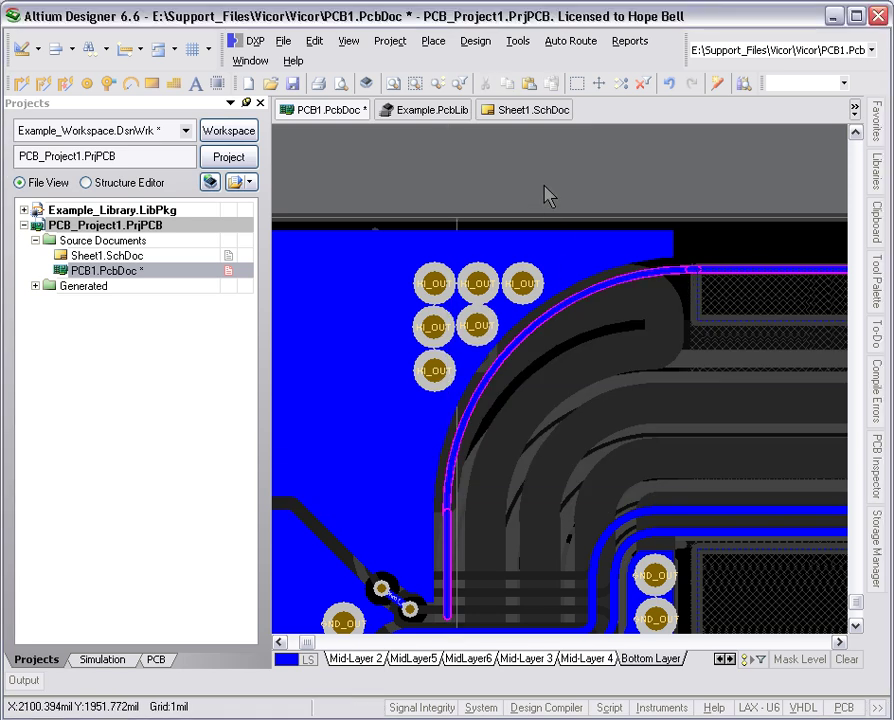
Step: Lock the primitives of transformer T1 again in its component properties
{"action": "right_click", "coordinate": [593, 392]}
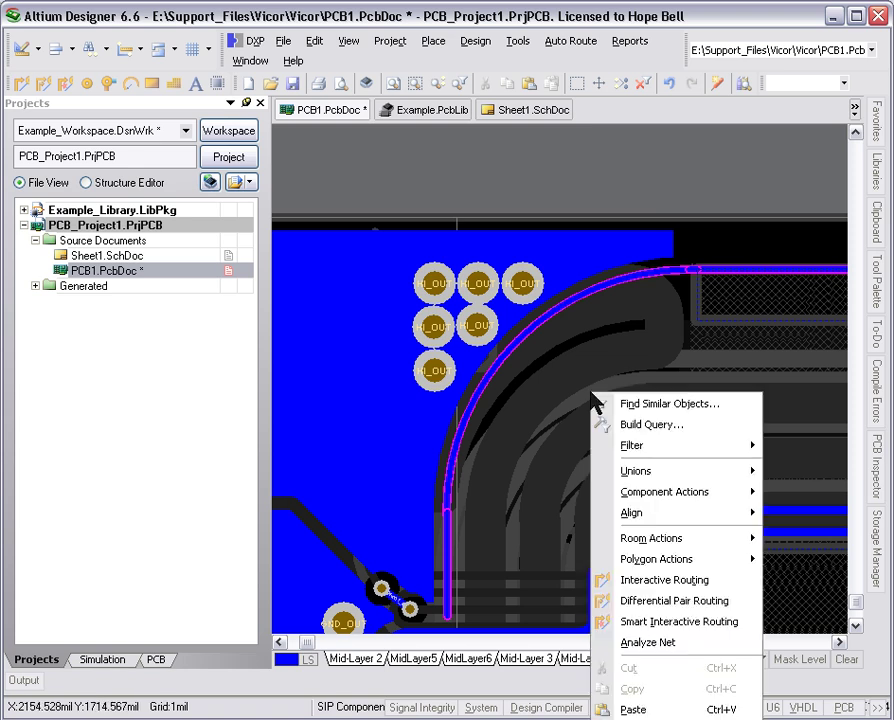
{"action": "left_click", "coordinate": [620, 718]}
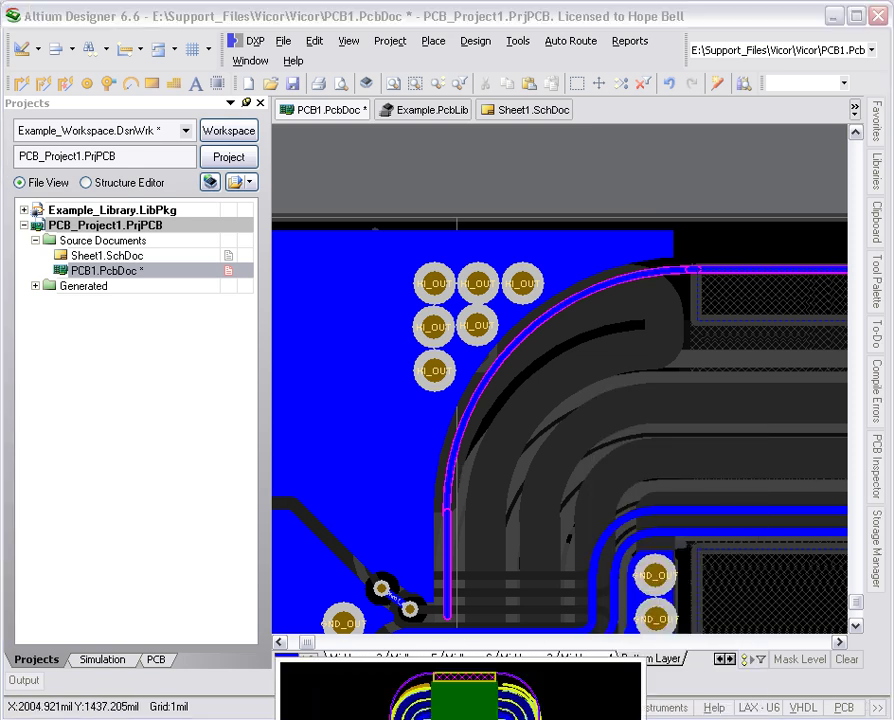
{"action": "left_click", "coordinate": [462, 702]}
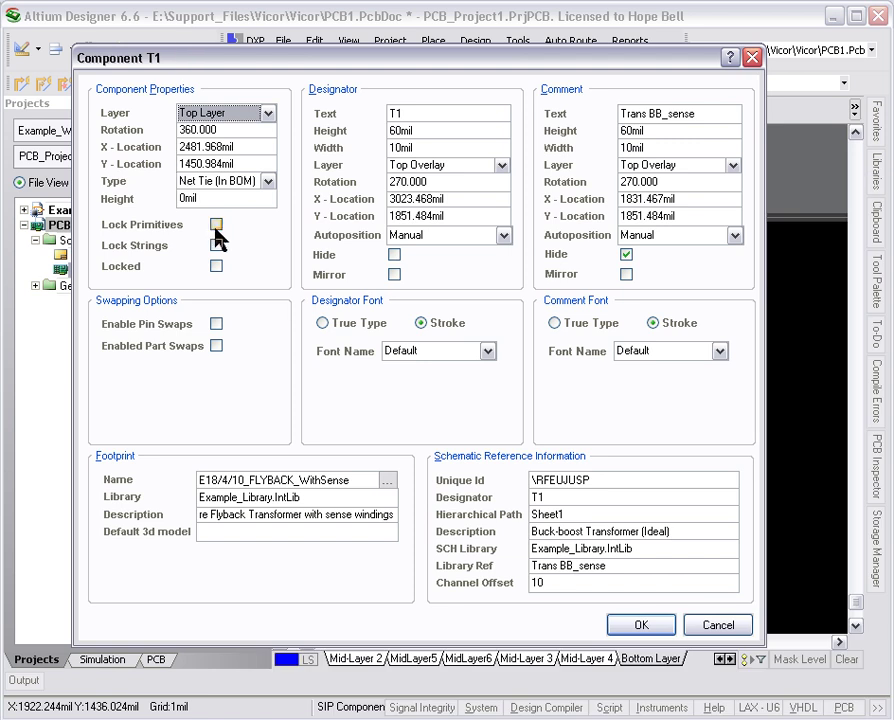
{"action": "left_click", "coordinate": [216, 226]}
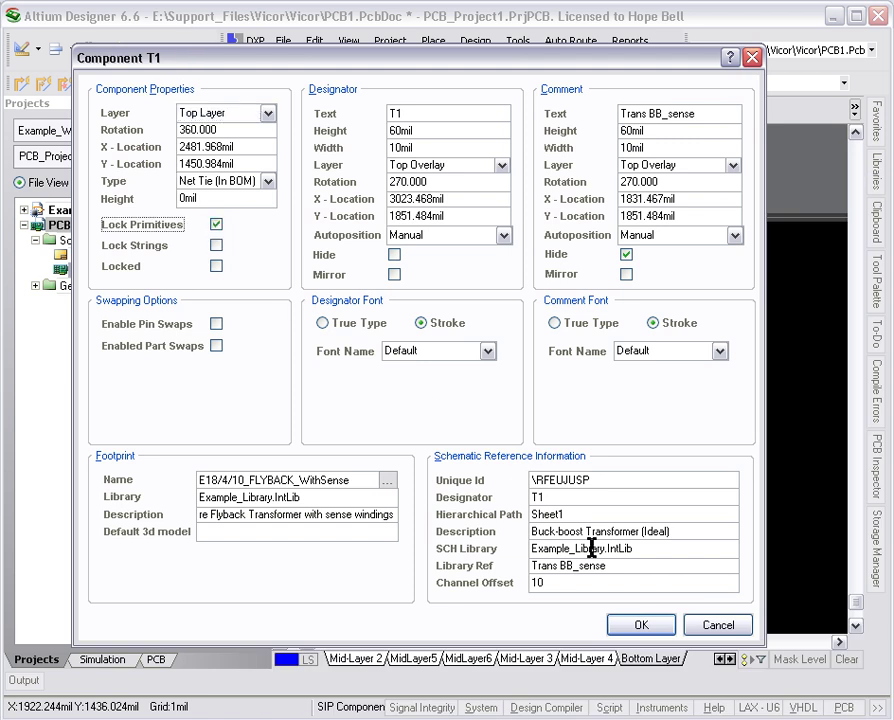
{"action": "left_click", "coordinate": [660, 627]}
Step: Look over the whole transformer T1 on Bottom Layer, from the HI_OUT pads across the core cutouts to the CTAP area
{"action": "right_click_drag", "start_coordinate": [612, 355], "coordinate": [527, 310]}
{"action": "right_click_drag", "start_coordinate": [578, 438], "coordinate": [476, 311]}
{"action": "scroll", "coordinate": [557, 483], "scroll_direction": "down", "scroll_amount": 2, "text": "ctrl"}
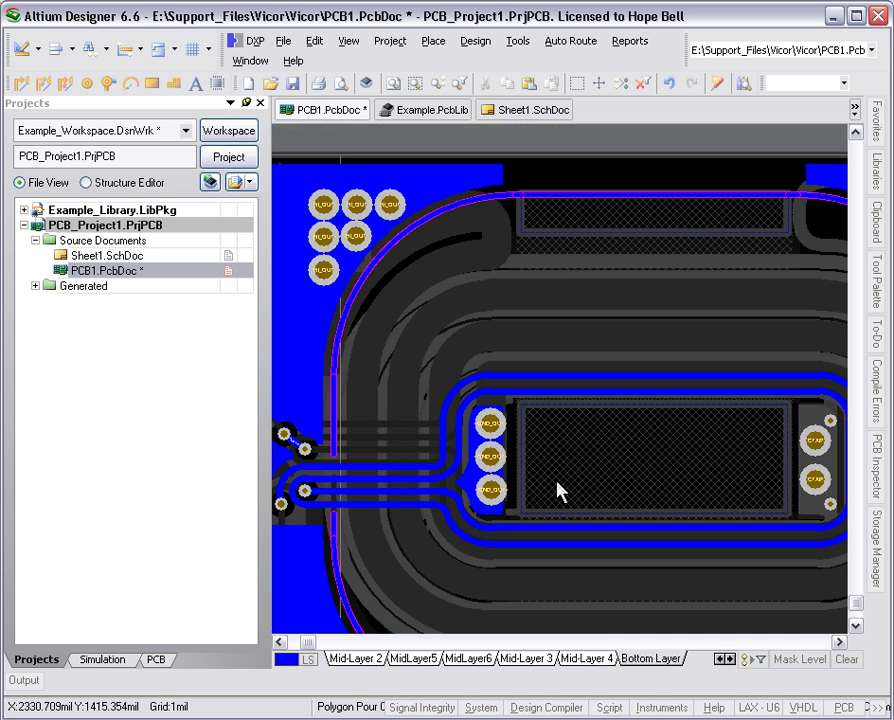
{"action": "scroll", "coordinate": [557, 482], "scroll_direction": "down", "scroll_amount": 1, "text": "ctrl"}
{"action": "right_click_drag", "start_coordinate": [778, 490], "coordinate": [584, 496]}
{"action": "right_click_drag", "start_coordinate": [674, 492], "coordinate": [548, 405]}
{"action": "scroll", "coordinate": [495, 417], "scroll_direction": "down", "scroll_amount": 2, "text": "ctrl"}
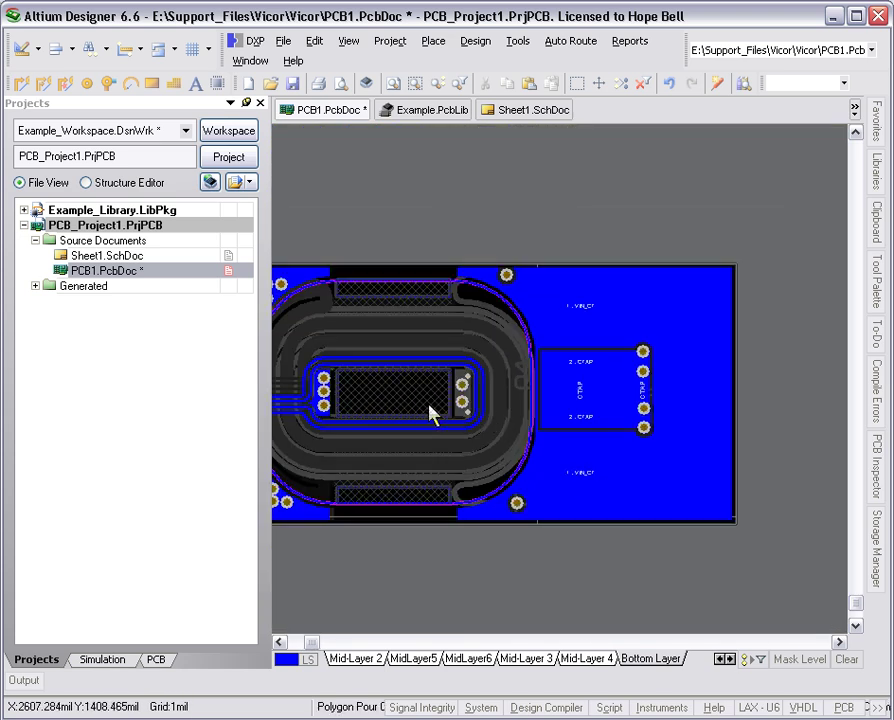
{"action": "right_click_drag", "start_coordinate": [446, 422], "coordinate": [594, 437]}
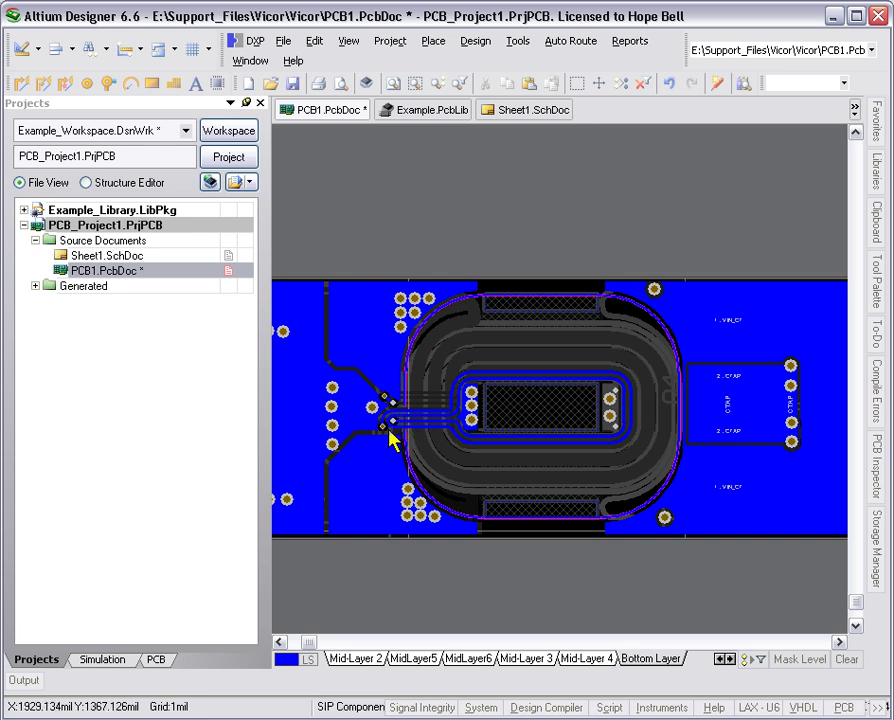
Step: Examine the sense winding end on net NetQ2_4 beside the LO_OUT pad and check which objects overlap at pad T1-12
{"action": "scroll", "coordinate": [396, 438], "scroll_direction": "up", "scroll_amount": 4, "text": "ctrl"}
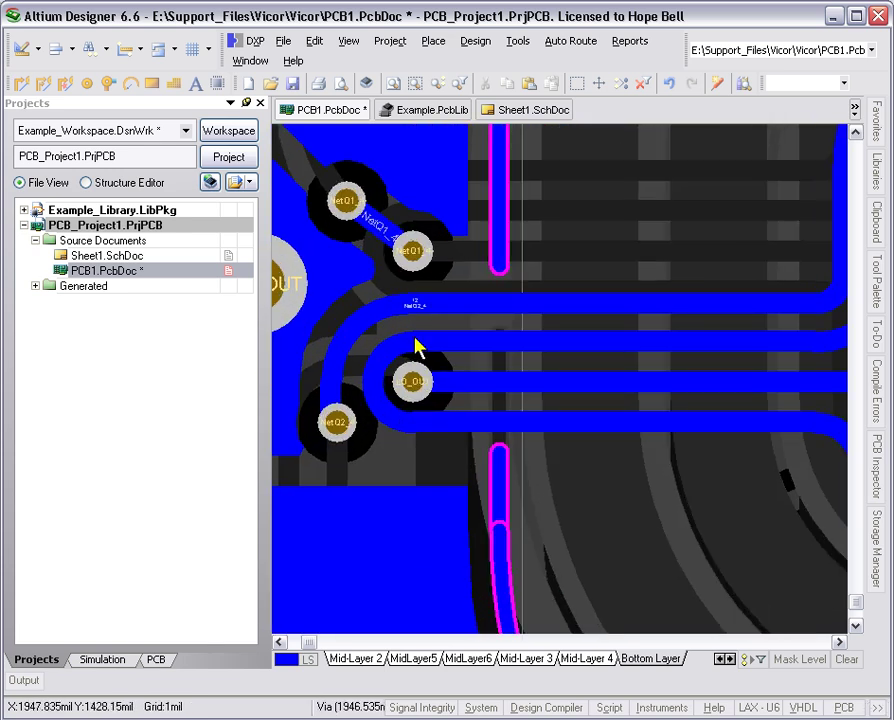
{"action": "scroll", "coordinate": [418, 318], "scroll_direction": "up", "scroll_amount": 3, "text": "ctrl"}
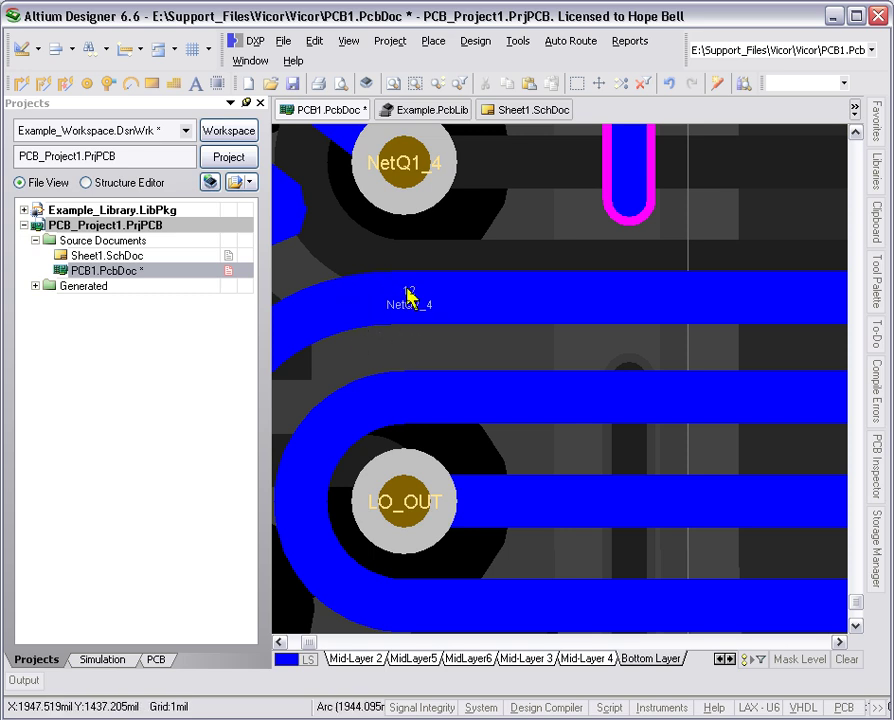
{"action": "right_click_drag", "start_coordinate": [352, 325], "coordinate": [602, 298]}
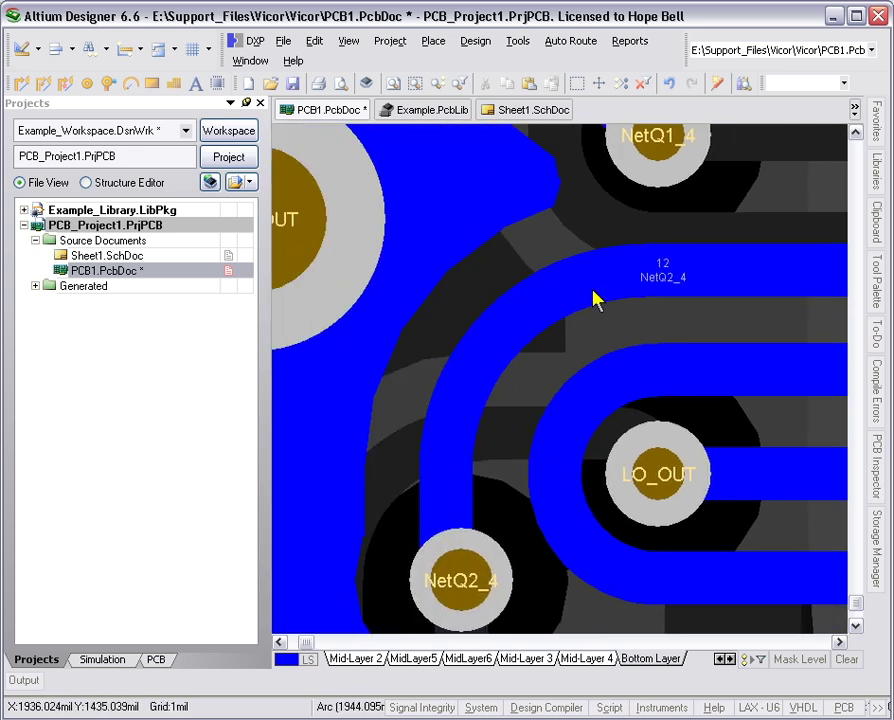
{"action": "left_click", "coordinate": [662, 279]}
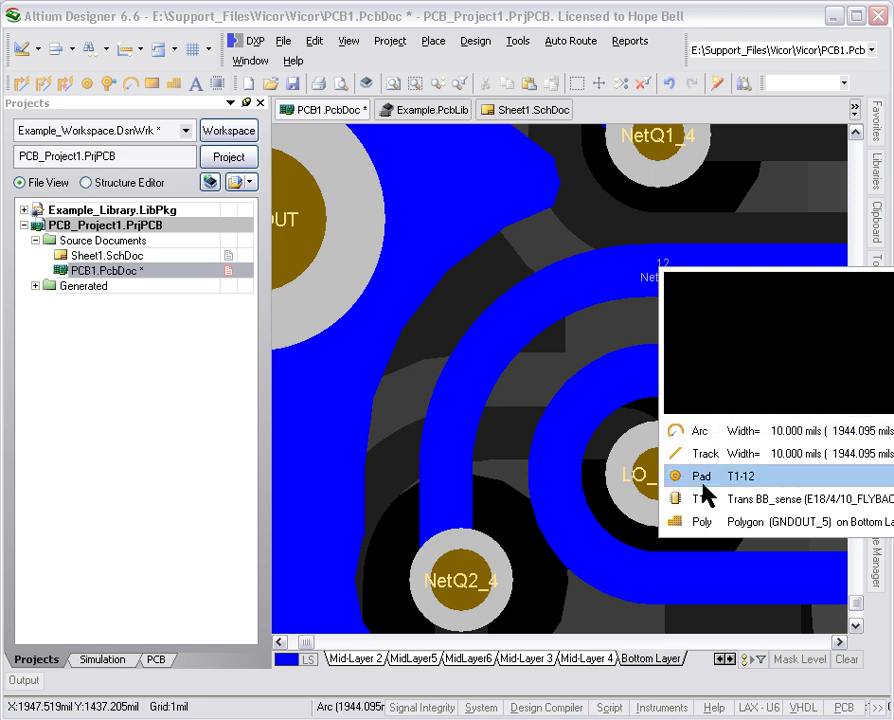
{"action": "left_click", "coordinate": [620, 267]}
{"action": "left_click", "coordinate": [722, 260]}
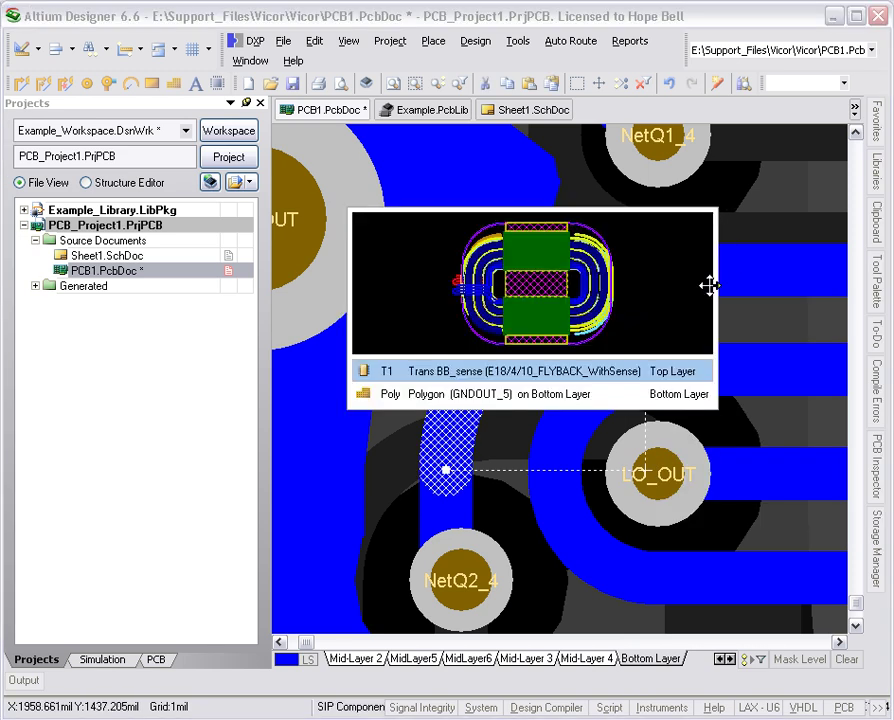
{"action": "left_click", "coordinate": [551, 377]}
Step: Trace the sense winding from pad T1-12 past the GND_OUT pads and around the center core cutout
{"action": "right_click_drag", "start_coordinate": [718, 318], "coordinate": [366, 338]}
{"action": "scroll", "coordinate": [428, 319], "scroll_direction": "down", "scroll_amount": 2, "text": "ctrl"}
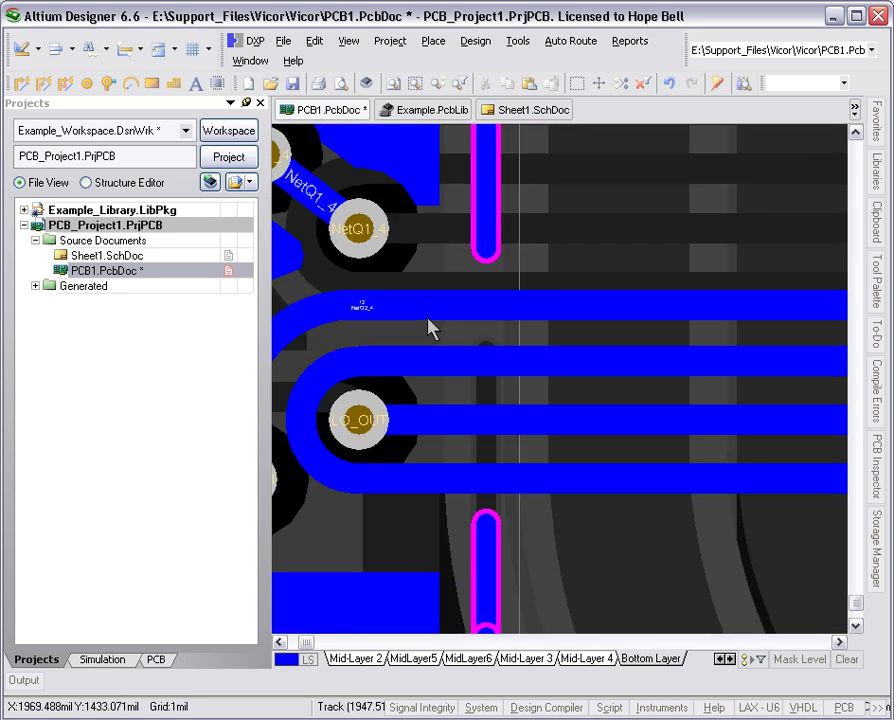
{"action": "scroll", "coordinate": [429, 320], "scroll_direction": "down", "scroll_amount": 2, "text": "ctrl"}
{"action": "right_click_drag", "start_coordinate": [577, 338], "coordinate": [290, 374]}
{"action": "right_click_drag", "start_coordinate": [638, 362], "coordinate": [477, 373]}
{"action": "scroll", "coordinate": [388, 365], "scroll_direction": "down", "scroll_amount": 1, "text": "ctrl"}
{"action": "scroll", "coordinate": [388, 365], "scroll_direction": "down", "scroll_amount": 2, "text": "ctrl"}
{"action": "scroll", "coordinate": [424, 306], "scroll_direction": "up", "scroll_amount": 3, "text": "ctrl"}
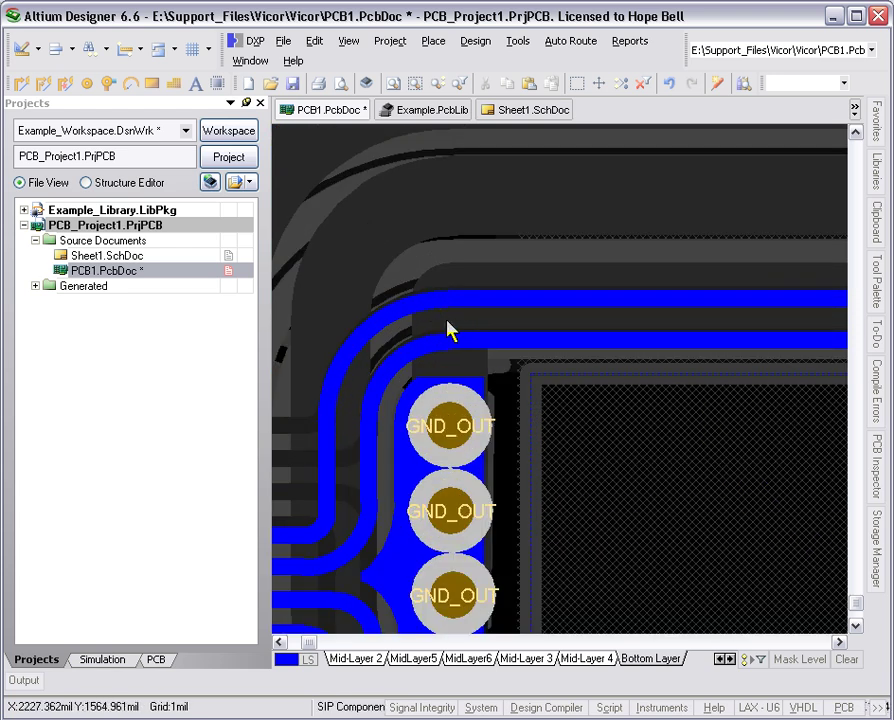
{"action": "scroll", "coordinate": [455, 407], "scroll_direction": "down", "scroll_amount": 3, "text": "ctrl"}
{"action": "scroll", "coordinate": [416, 414], "scroll_direction": "down", "scroll_amount": 2, "text": "ctrl"}
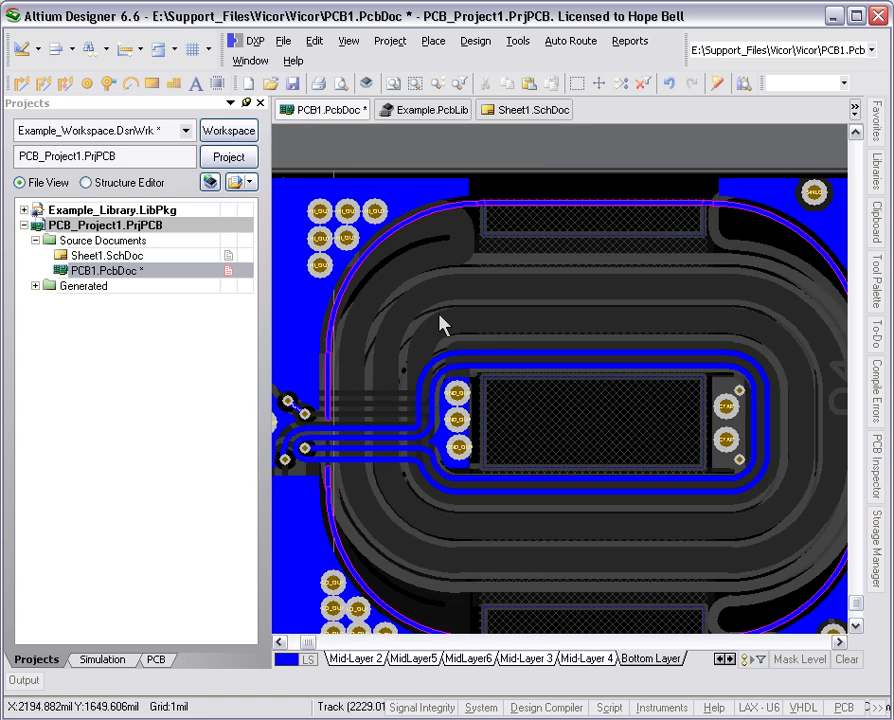
Step: Clean all nets of the board, confirm the clean-up, and save PCB1.PcbDoc
{"action": "left_click", "coordinate": [433, 42]}
{"action": "mouse_move", "coordinate": [467, 50]}
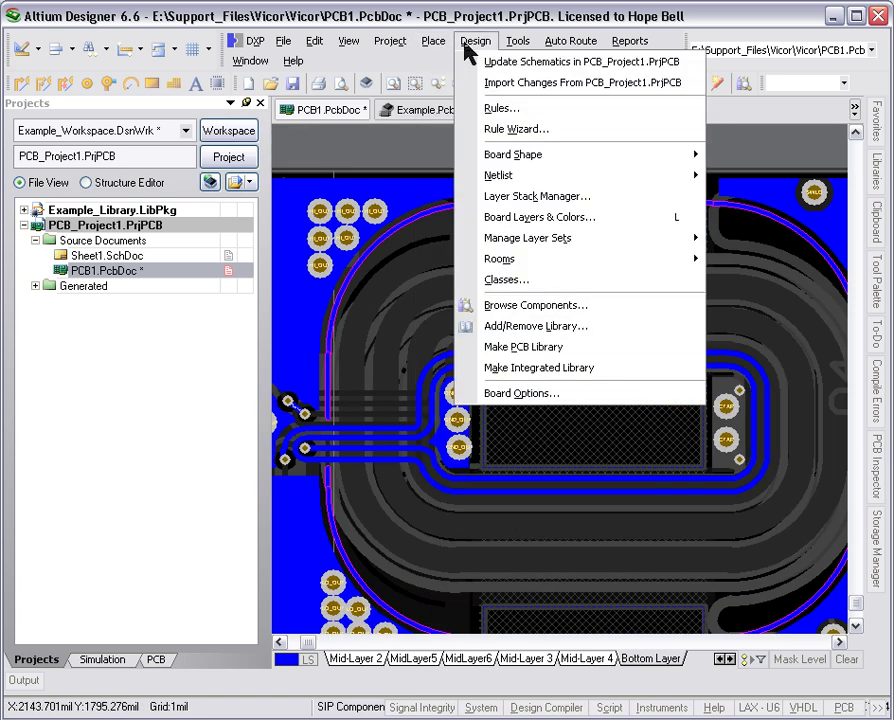
{"action": "mouse_move", "coordinate": [678, 178]}
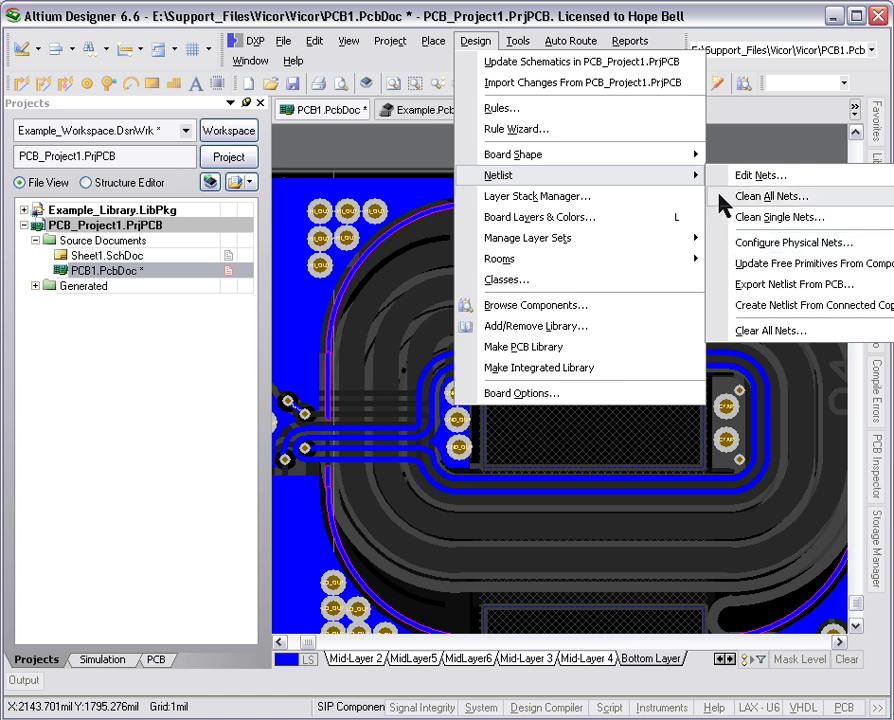
{"action": "left_click", "coordinate": [744, 198]}
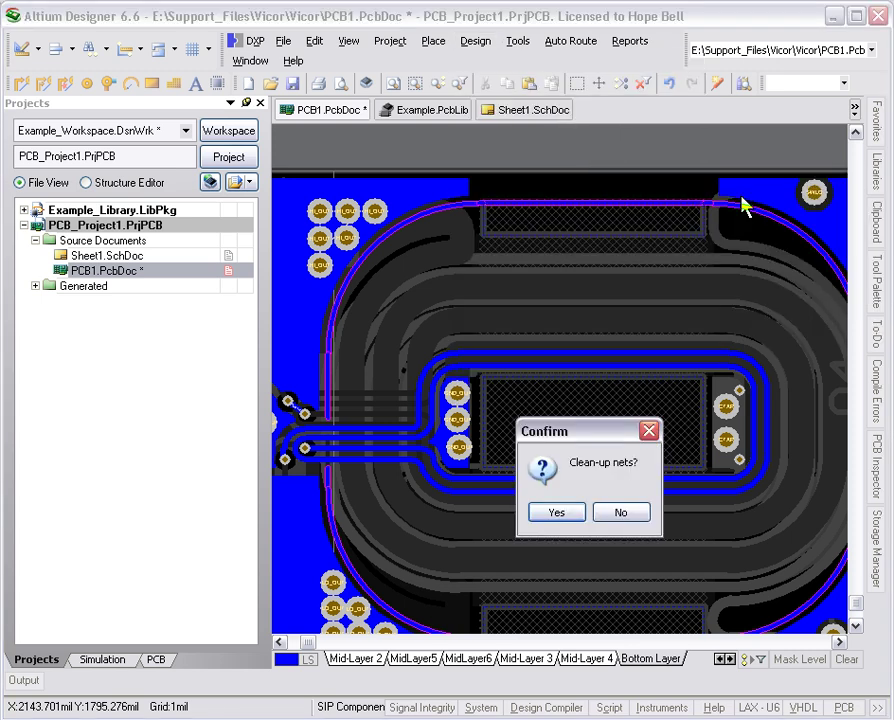
{"action": "left_click", "coordinate": [558, 513]}
{"action": "right_click_drag", "start_coordinate": [310, 436], "coordinate": [424, 444]}
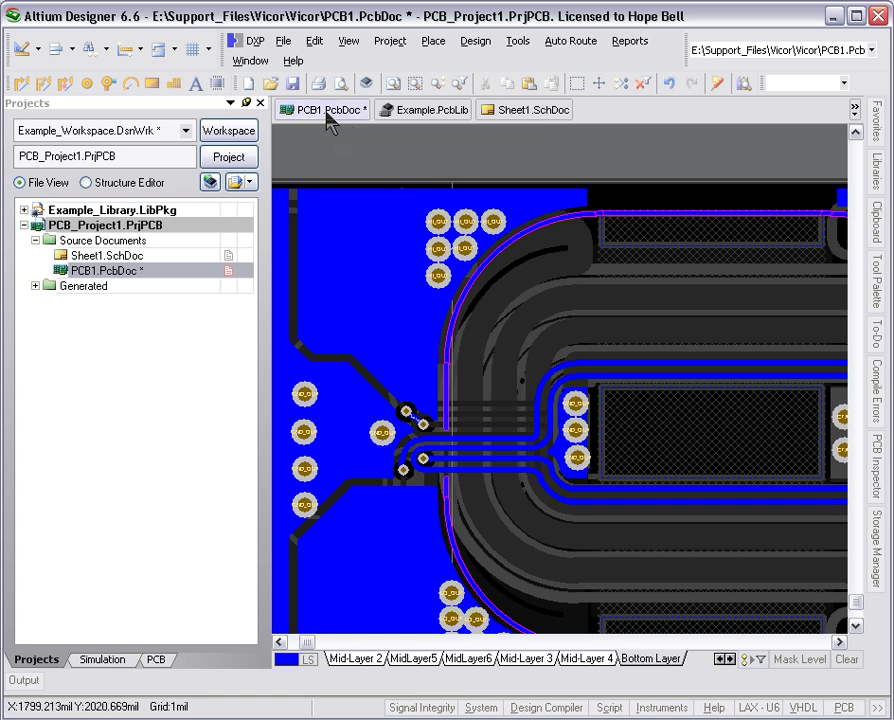
{"action": "left_click", "coordinate": [294, 84]}
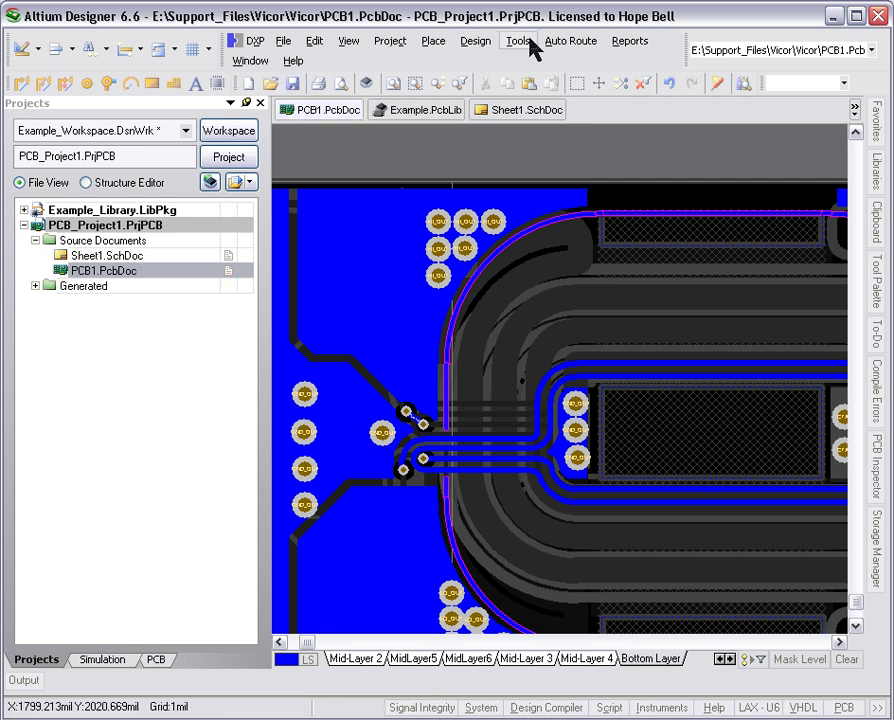
Step: Open the PCB design rules and review the Clearance rule's minimum clearance and the ShortCircuit rule's object scope
{"action": "left_click", "coordinate": [475, 44]}
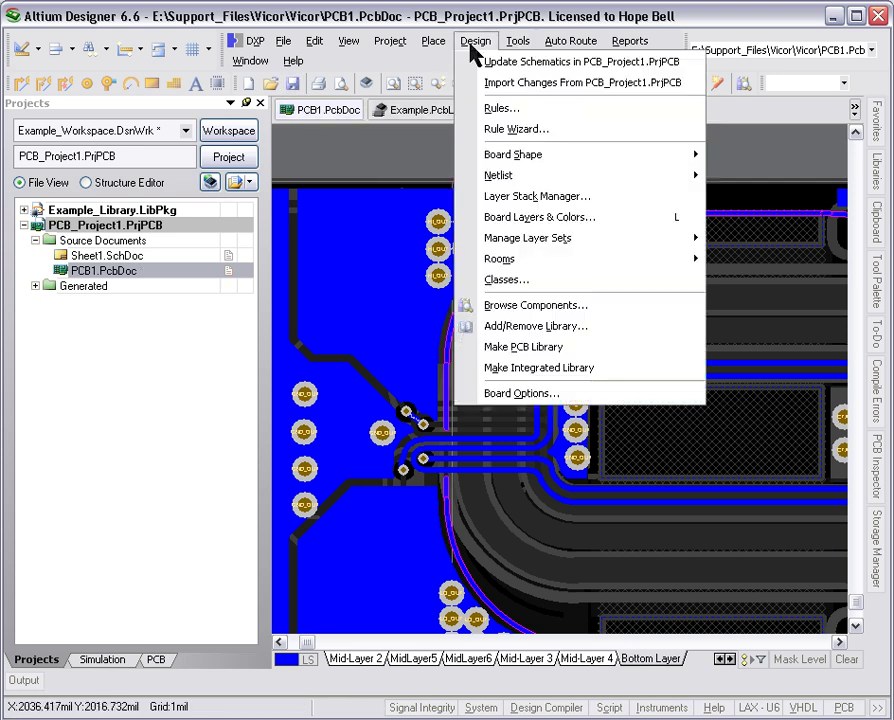
{"action": "left_click", "coordinate": [492, 108]}
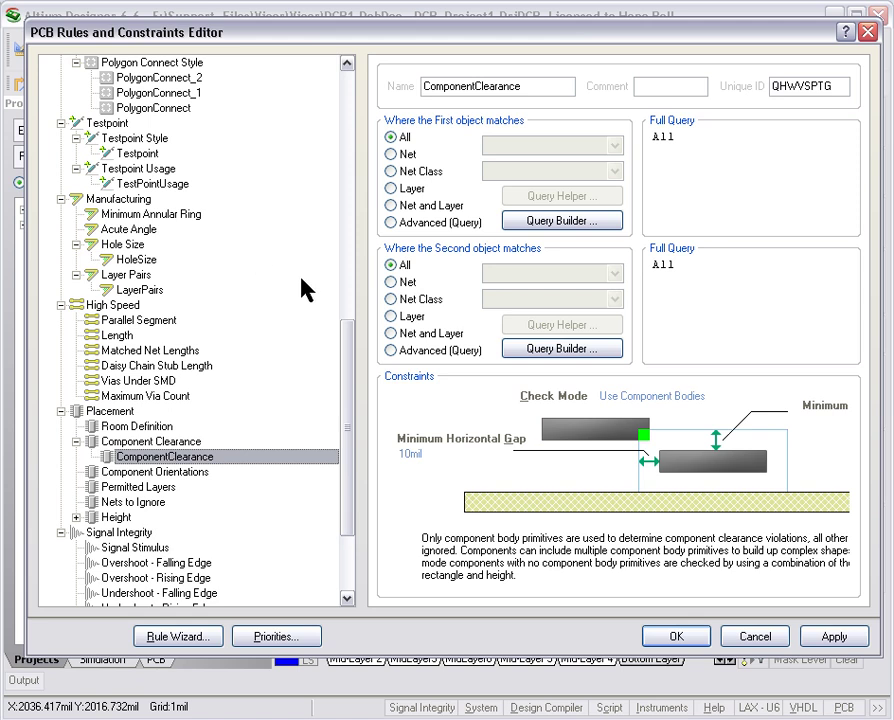
{"action": "left_click", "coordinate": [349, 229]}
{"action": "left_click_drag", "start_coordinate": [348, 241], "coordinate": [346, 198]}
{"action": "left_click", "coordinate": [138, 105]}
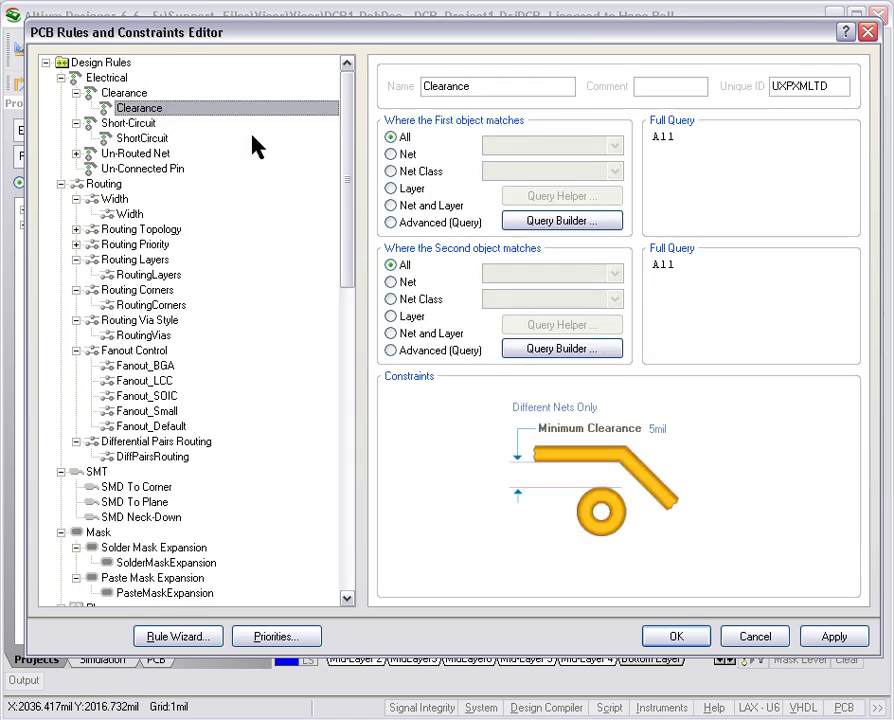
{"action": "left_click", "coordinate": [652, 428]}
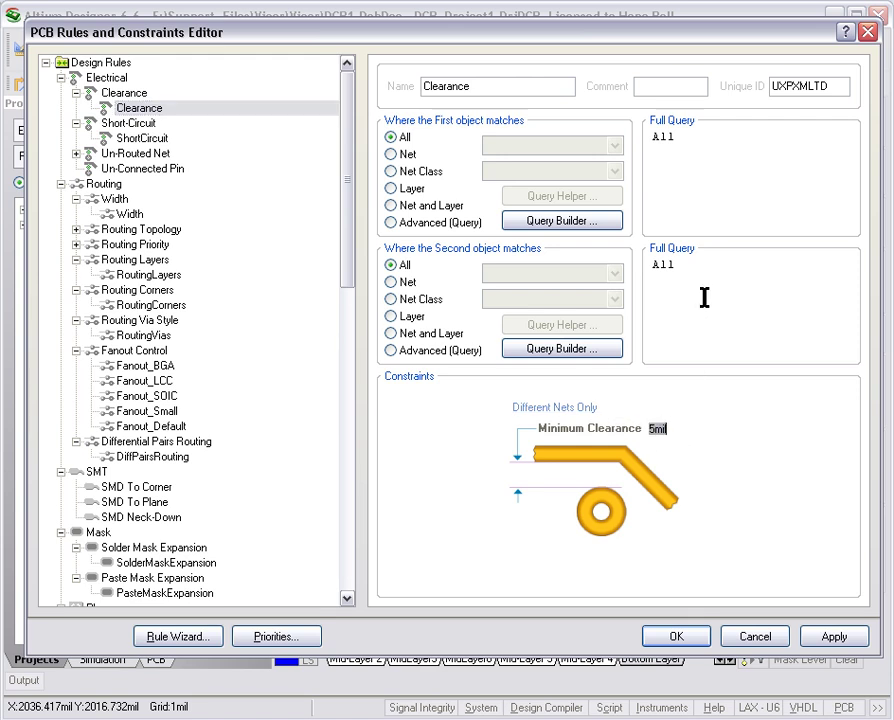
{"action": "left_click", "coordinate": [142, 138]}
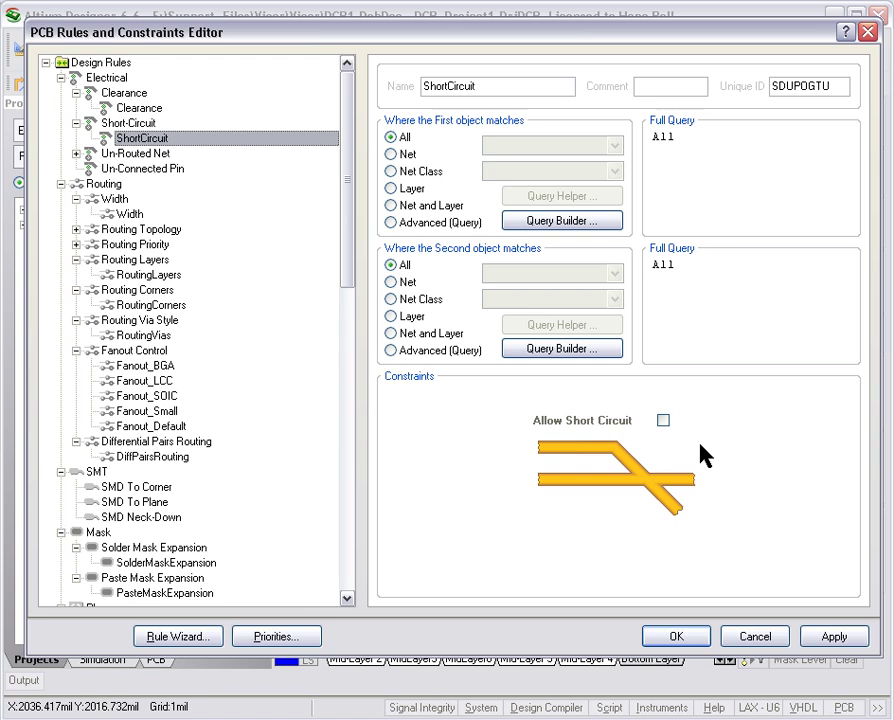
{"action": "left_click_drag", "start_coordinate": [682, 138], "coordinate": [649, 137]}
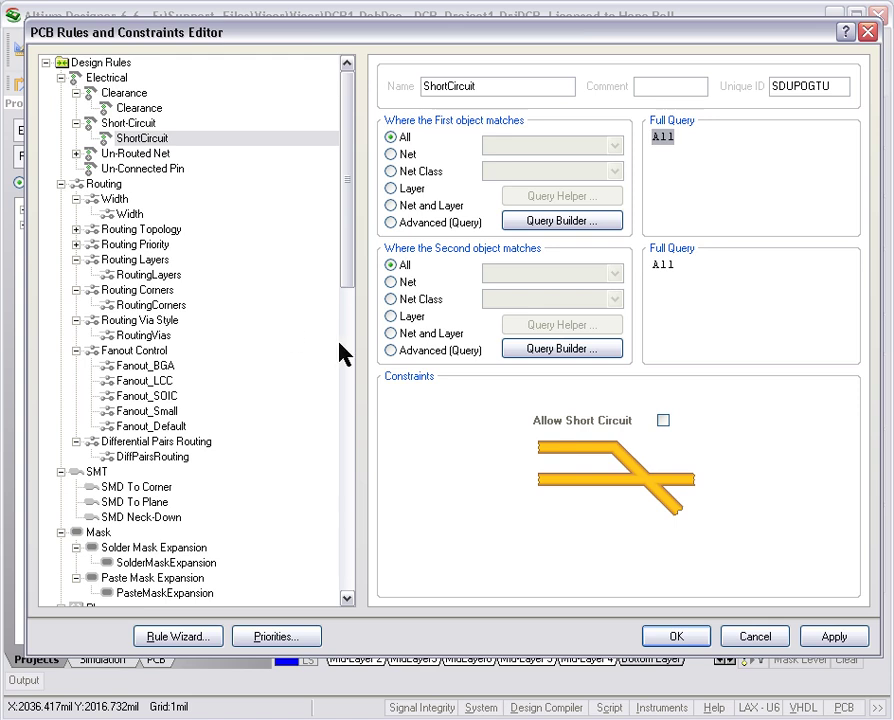
Step: Display the PolygonConnect_2 rule to review its net scope and connect style
{"action": "left_click_drag", "start_coordinate": [346, 280], "coordinate": [349, 358]}
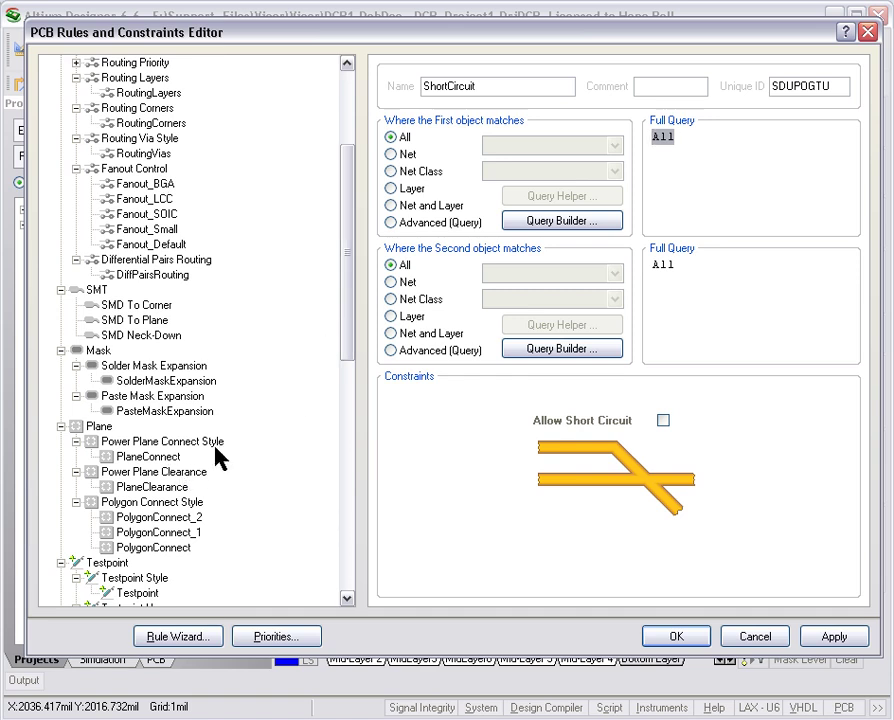
{"action": "left_click_drag", "start_coordinate": [350, 340], "coordinate": [346, 401]}
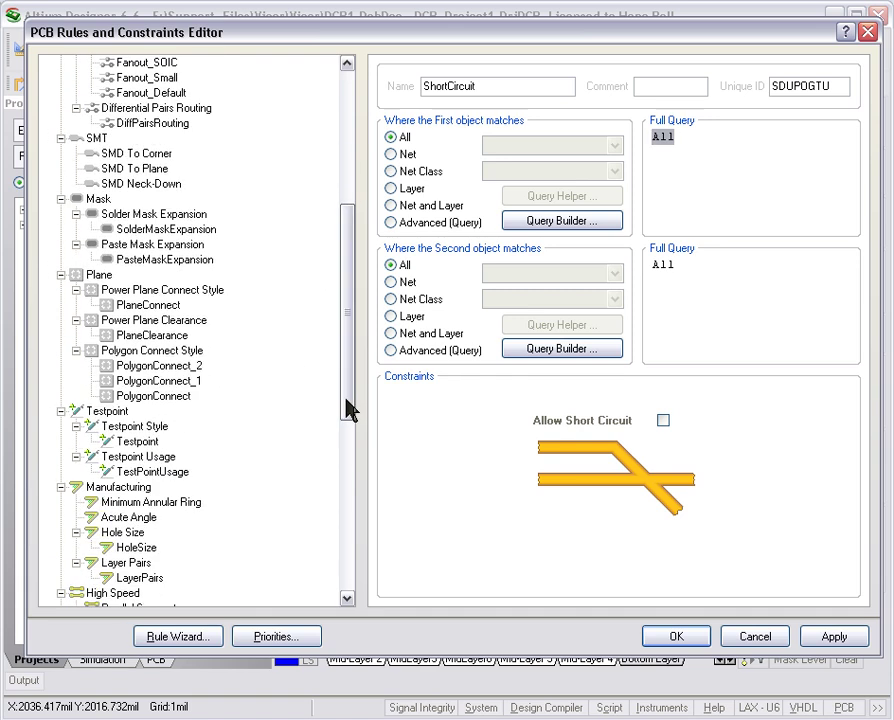
{"action": "left_click", "coordinate": [162, 366]}
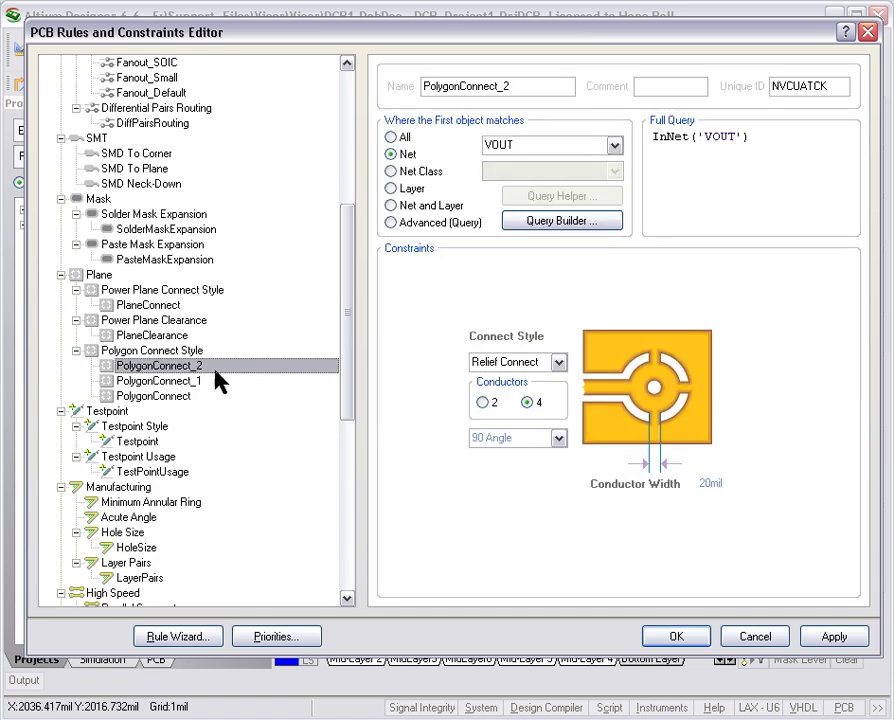
Step: Review the net choices for PolygonConnect_2, the enabled Polygon Connect Style rules and the default PolygonConnect rule, and close the rules editor
{"action": "left_click", "coordinate": [507, 147]}
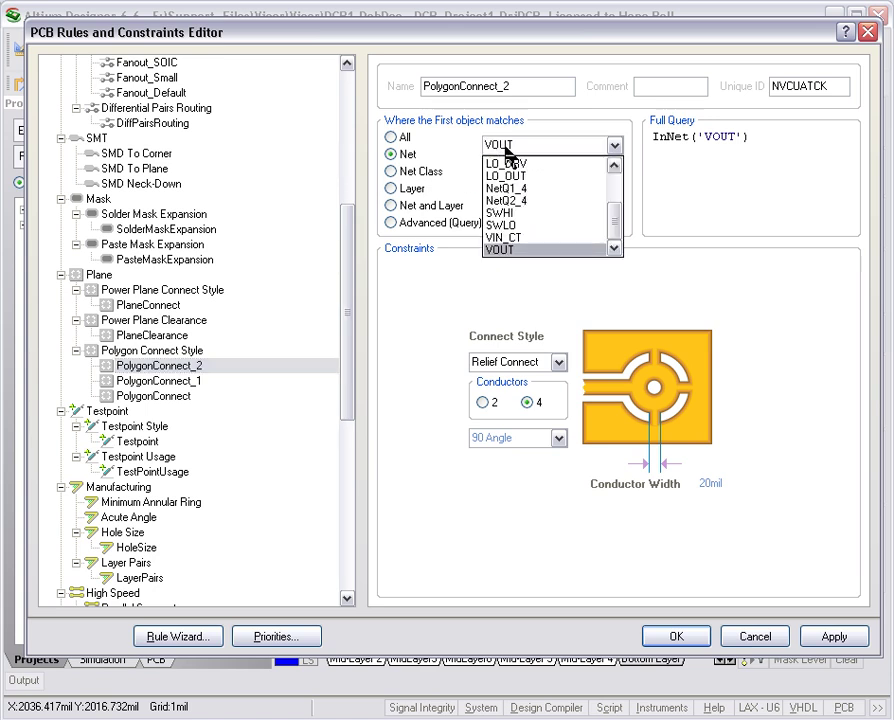
{"action": "left_click", "coordinate": [507, 150]}
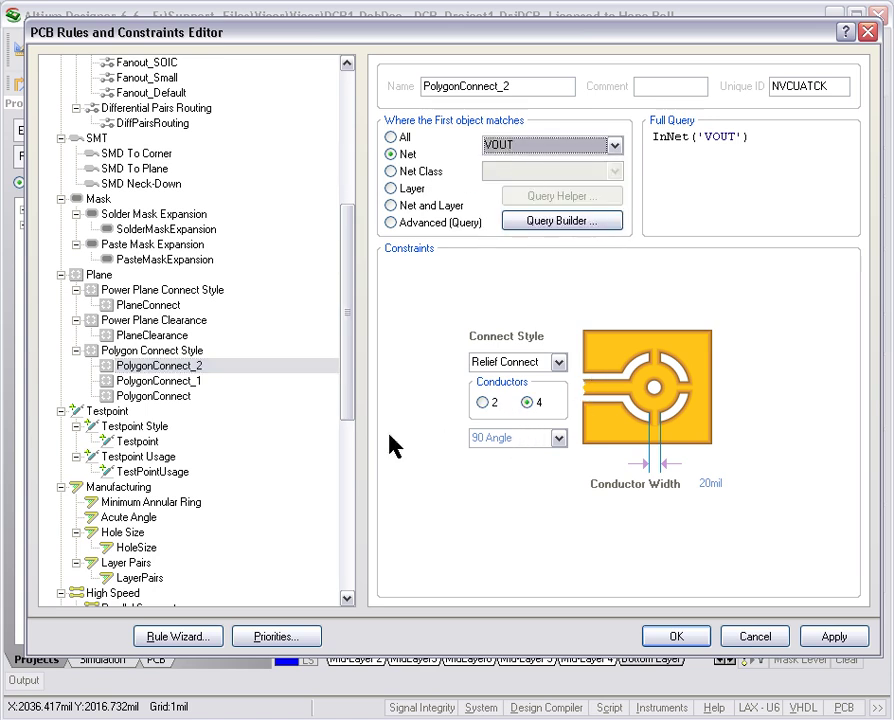
{"action": "left_click", "coordinate": [112, 395]}
{"action": "left_click", "coordinate": [180, 352]}
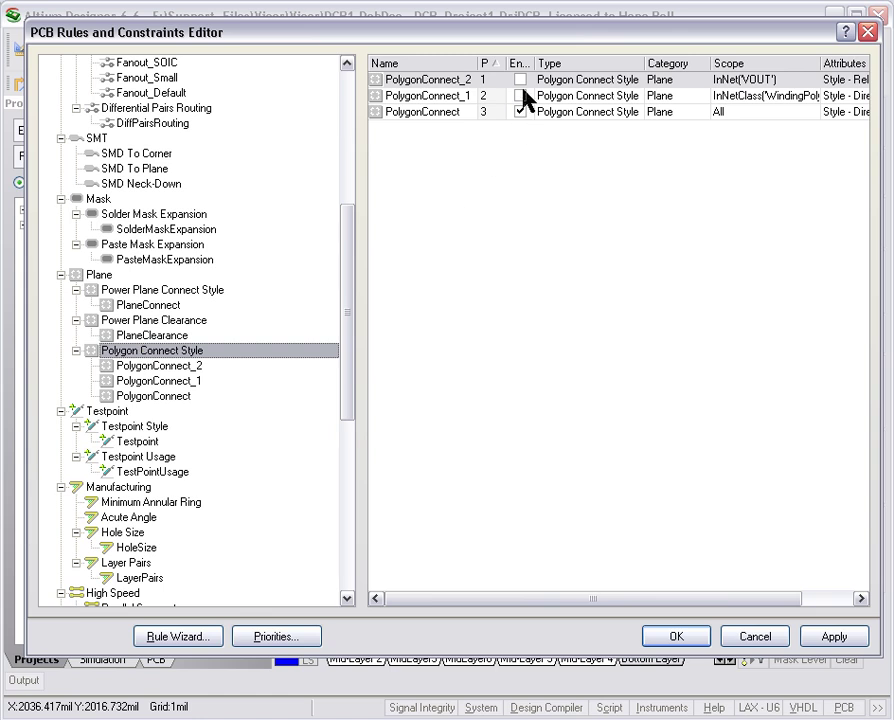
{"action": "left_click", "coordinate": [155, 396]}
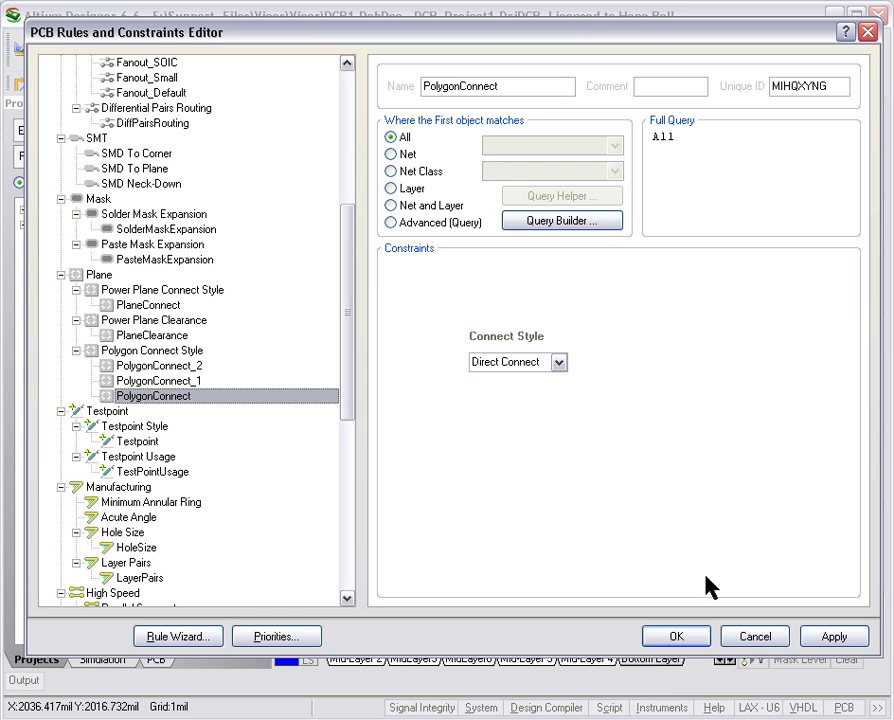
{"action": "left_click", "coordinate": [676, 637]}
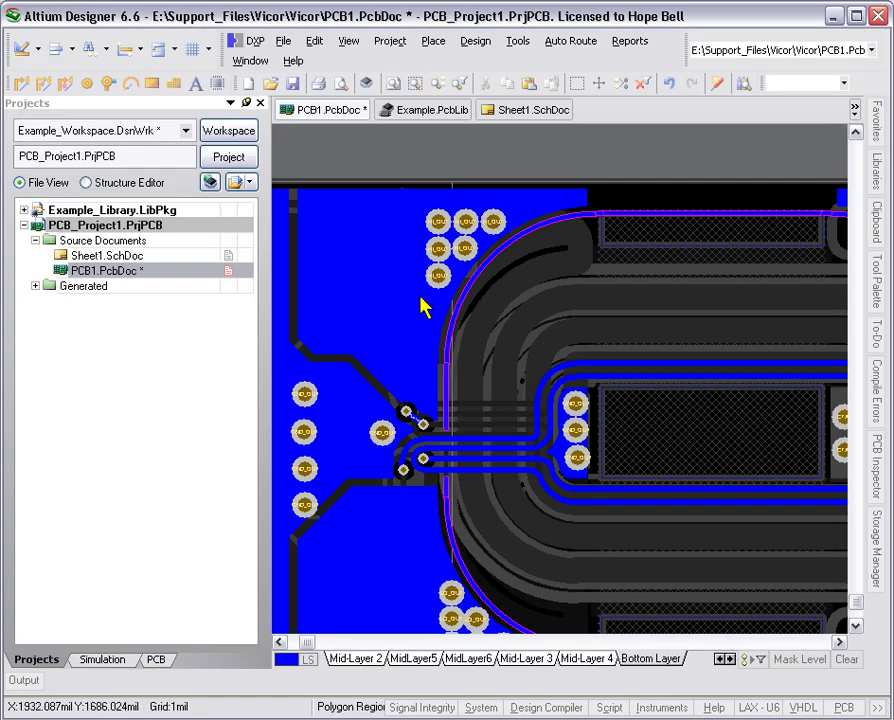
Step: Inspect how the GND_OUT and VOUT connector pads and the GND_OUT vias meet the bottom-layer polygon
{"action": "right_click_drag", "start_coordinate": [416, 330], "coordinate": [554, 346]}
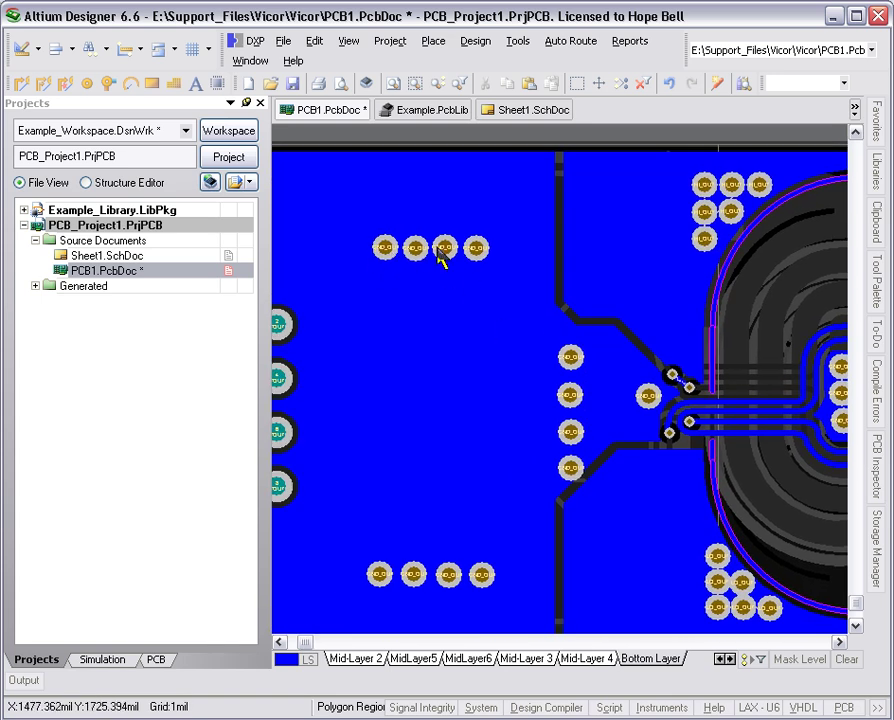
{"action": "right_click_drag", "start_coordinate": [485, 380], "coordinate": [604, 341]}
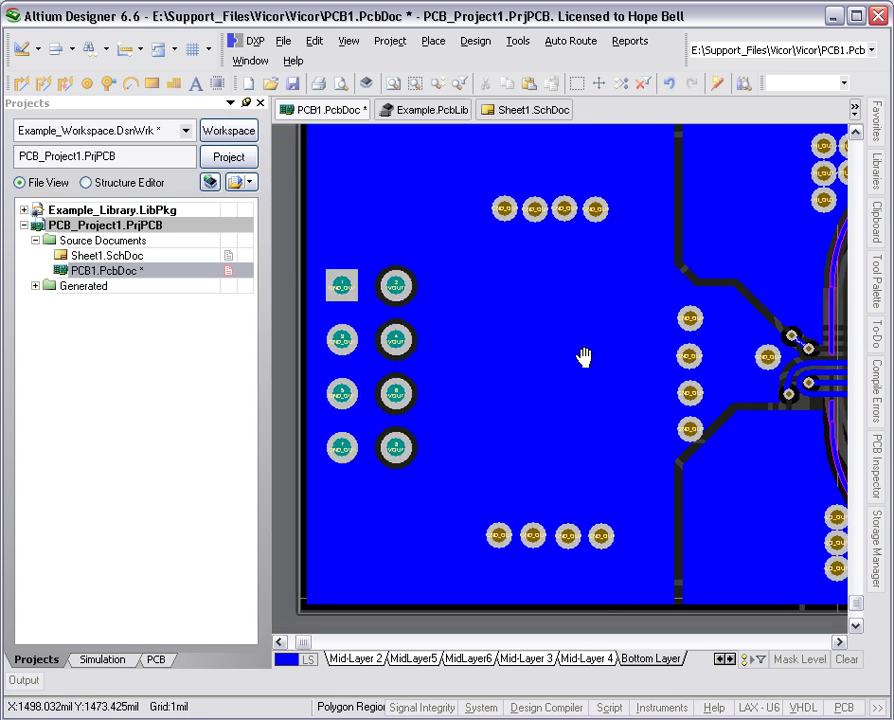
{"action": "scroll", "coordinate": [660, 330], "scroll_direction": "down", "scroll_amount": 4, "text": "ctrl"}
{"action": "right_click_drag", "start_coordinate": [697, 427], "coordinate": [578, 427]}
{"action": "scroll", "coordinate": [568, 400], "scroll_direction": "down", "scroll_amount": 2, "text": "ctrl"}
Step: Switch the board from single-layer display back to showing all layers
{"action": "left_click", "coordinate": [490, 42]}
{"action": "left_click", "coordinate": [432, 178]}
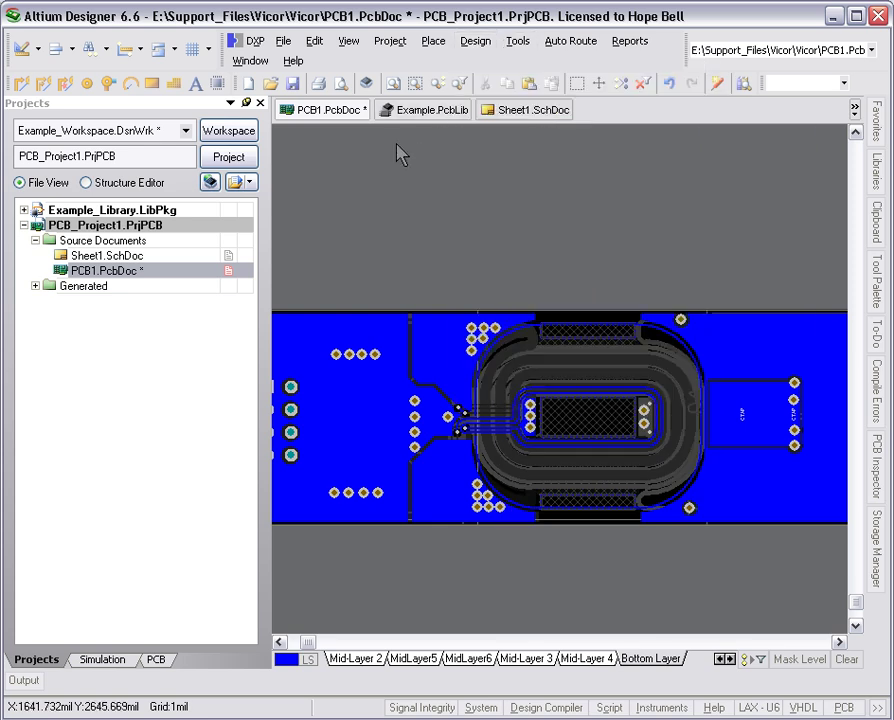
{"action": "key", "text": "shift+s"}
{"action": "key", "text": "shift+s"}
{"action": "key", "text": "shift+s"}
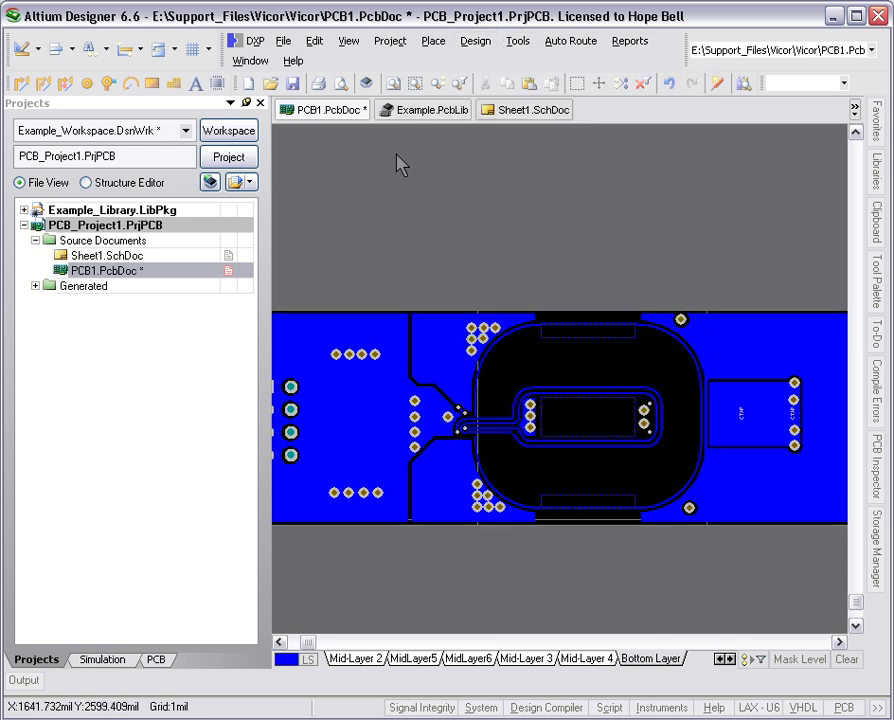
Step: Run the design rule check after reviewing the rules to check, and read the report's warnings and rule violations
{"action": "left_click", "coordinate": [518, 41]}
{"action": "left_click", "coordinate": [530, 64]}
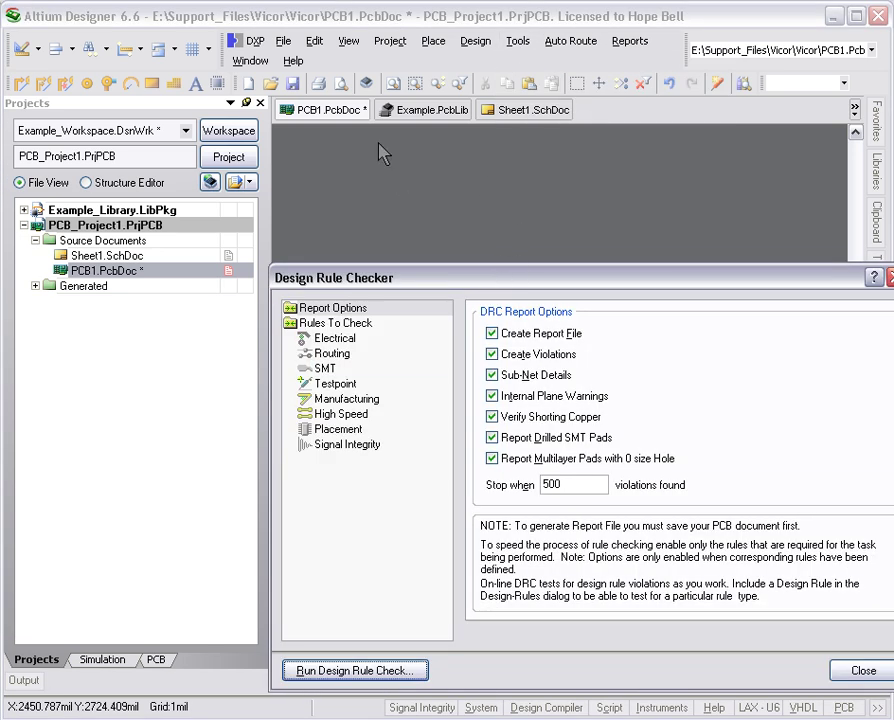
{"action": "left_click_drag", "start_coordinate": [476, 277], "coordinate": [356, 143]}
{"action": "left_click", "coordinate": [216, 189]}
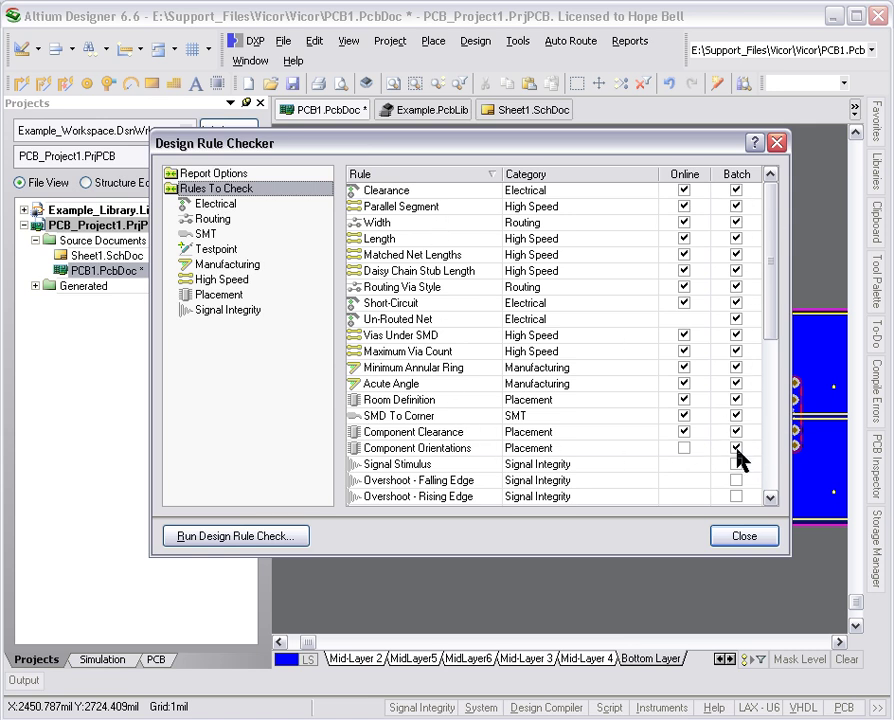
{"action": "left_click", "coordinate": [236, 536]}
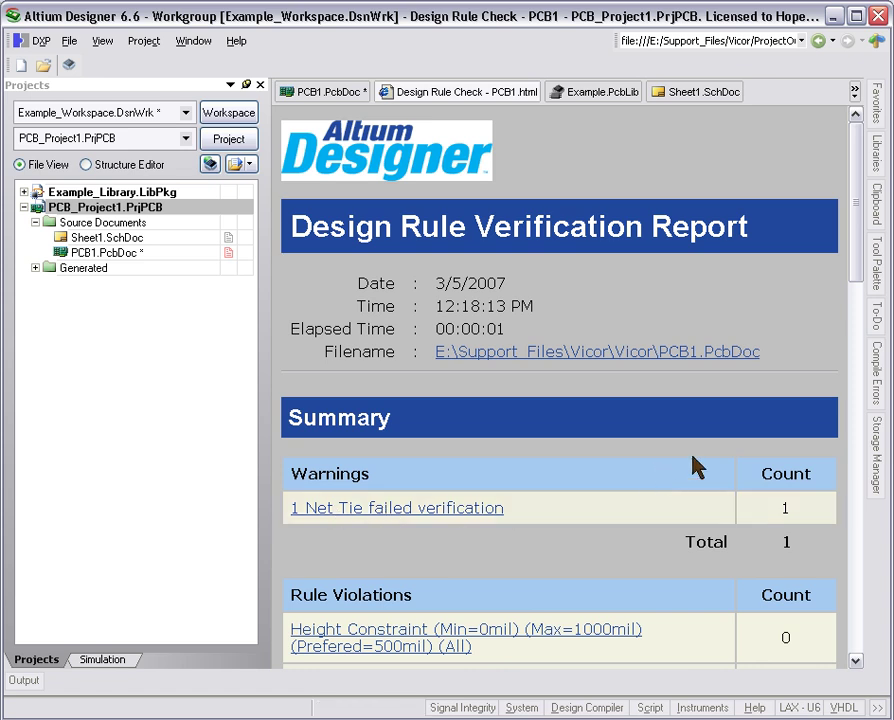
{"action": "left_click_drag", "start_coordinate": [860, 265], "coordinate": [857, 344]}
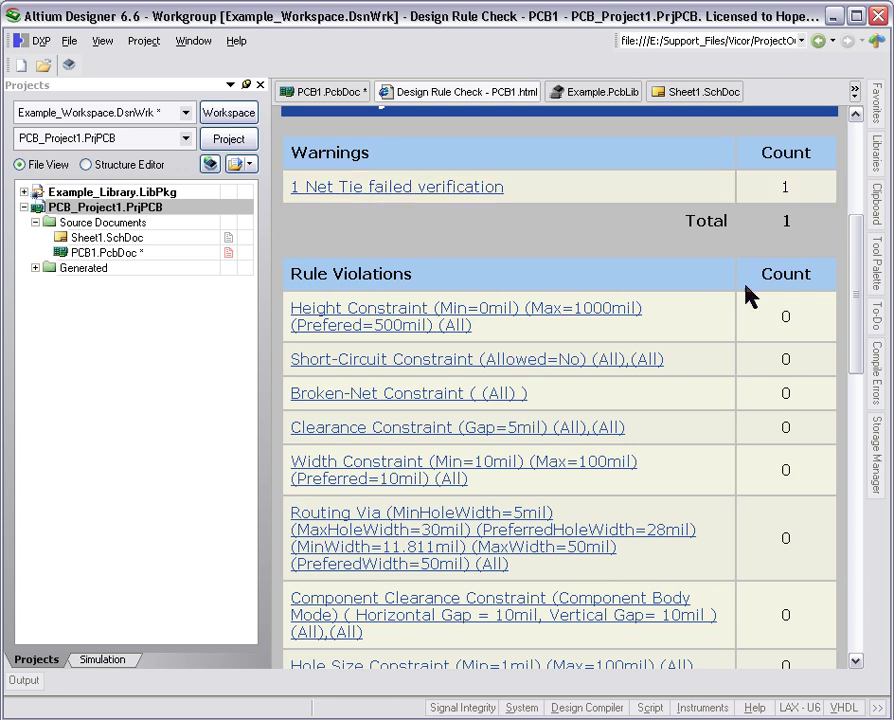
{"action": "scroll", "coordinate": [857, 312], "scroll_direction": "down", "scroll_amount": 3}
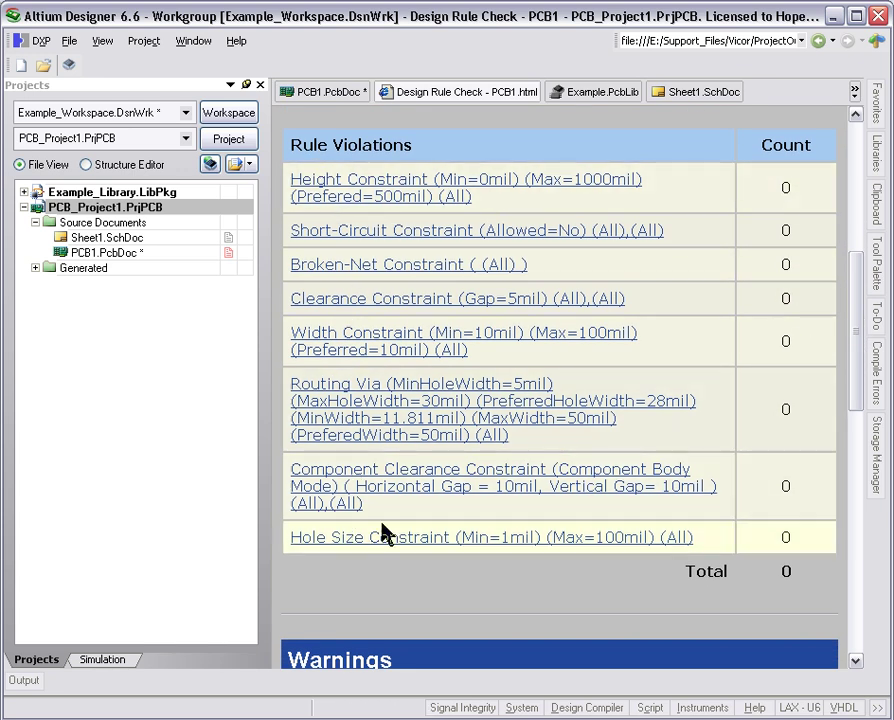
Step: Return to PCB1.PcbDoc, save it, and bring up the board's rules and violations listing
{"action": "double_click", "coordinate": [110, 254]}
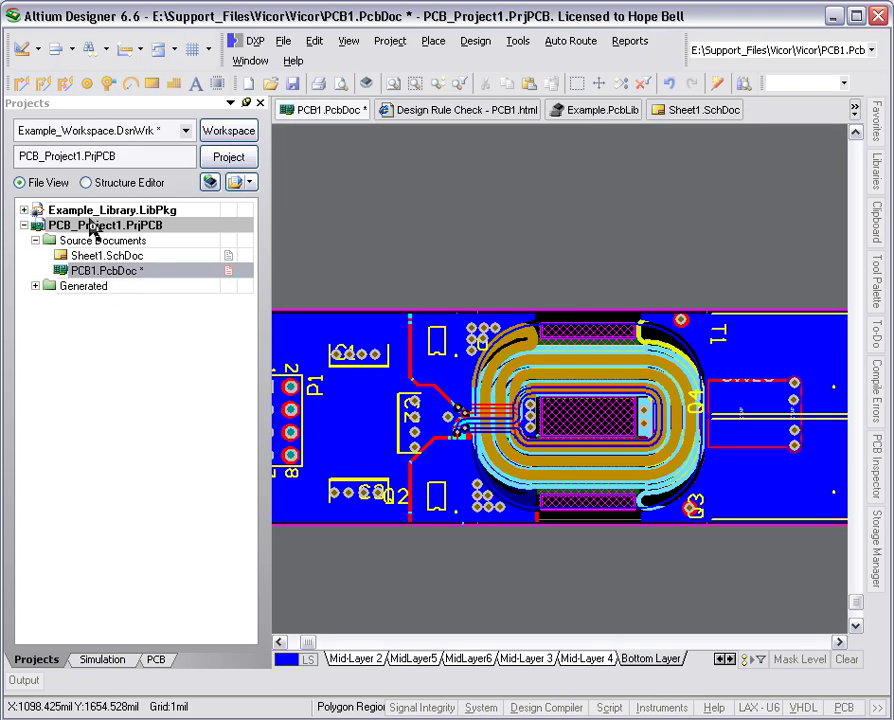
{"action": "left_click", "coordinate": [293, 84]}
{"action": "left_click", "coordinate": [168, 662]}
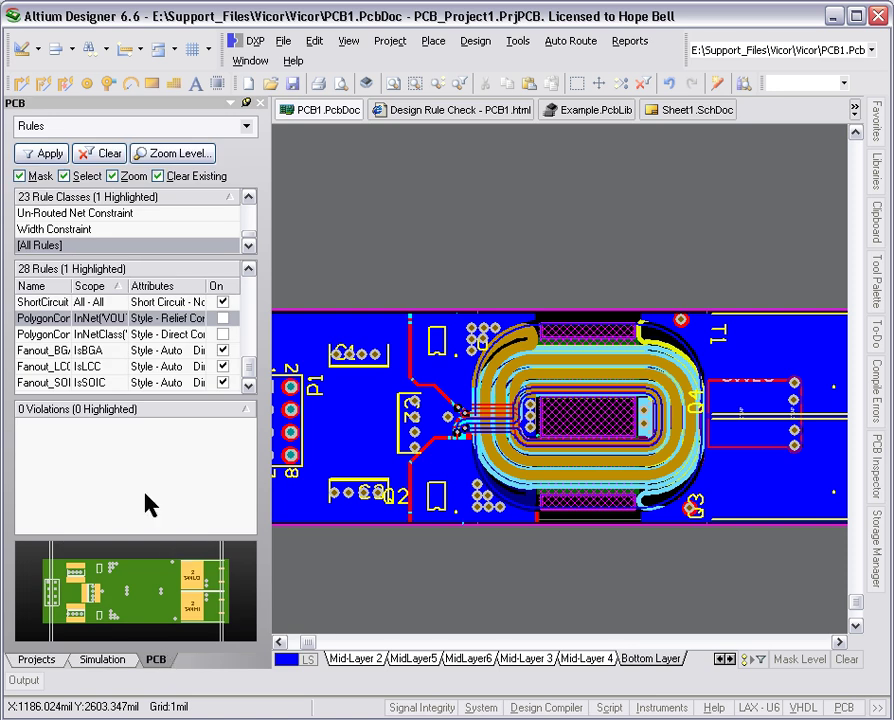
{"action": "left_click", "coordinate": [27, 125]}
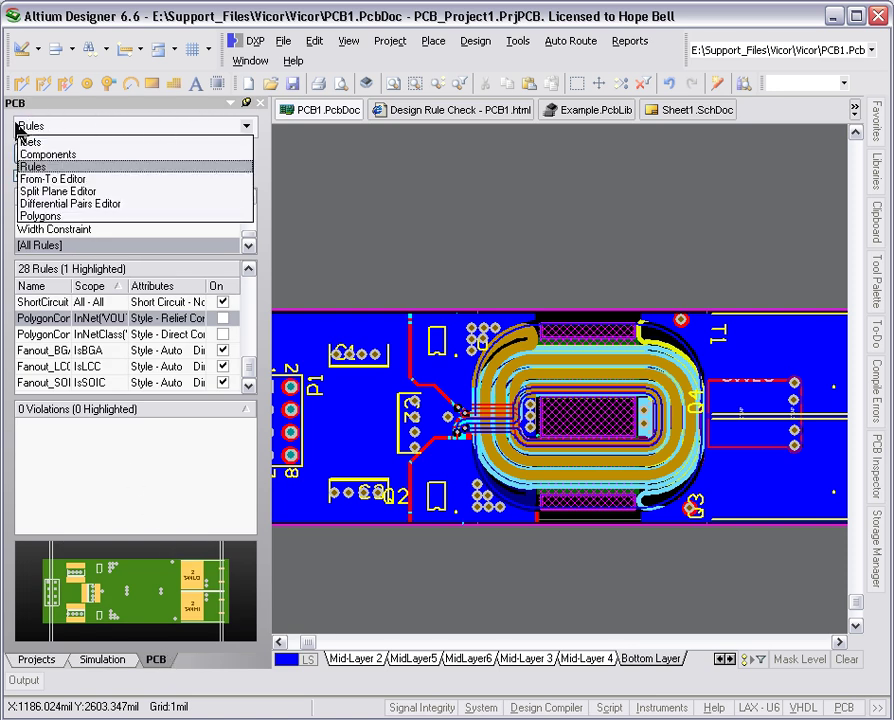
{"action": "left_click", "coordinate": [358, 158]}
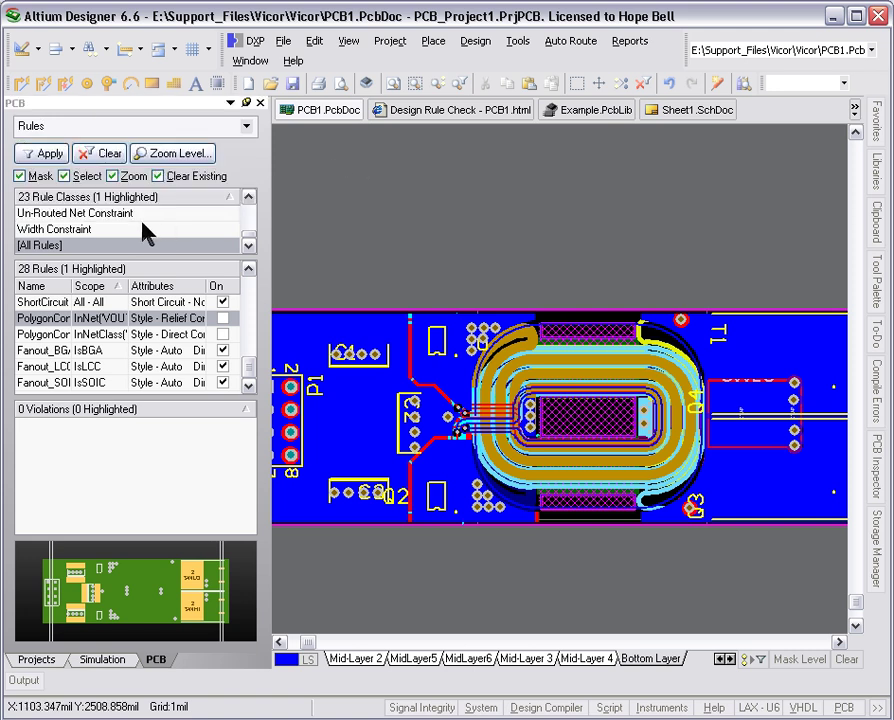
Step: Go through the individual rules under [All Rules], from Fanout_Small to the un-routed net rule, checking each for violations
{"action": "left_click", "coordinate": [70, 245]}
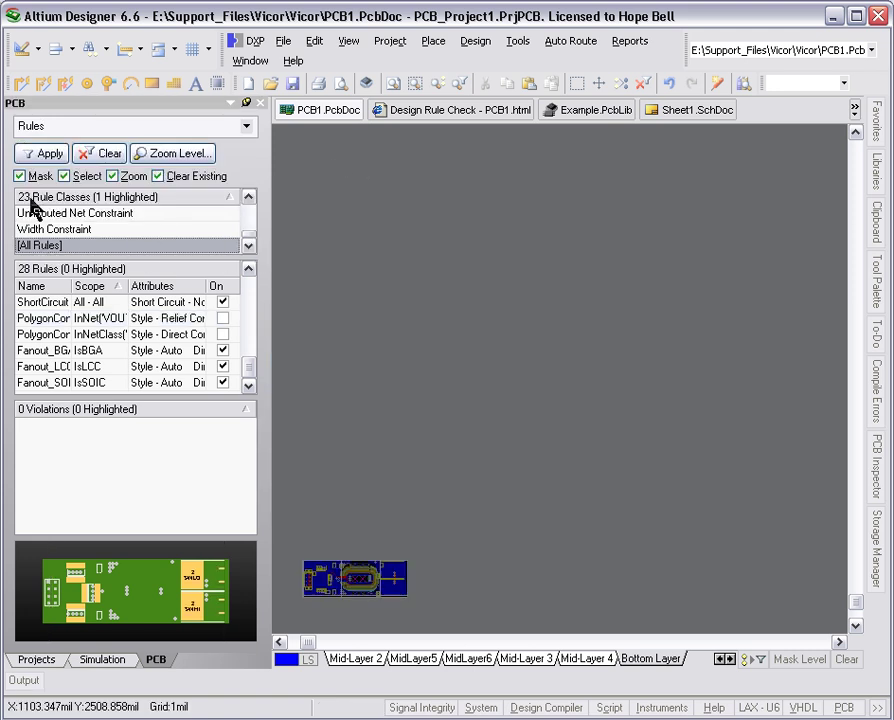
{"action": "left_click", "coordinate": [32, 245]}
{"action": "left_click_drag", "start_coordinate": [250, 376], "coordinate": [140, 303]}
{"action": "left_click", "coordinate": [140, 303]}
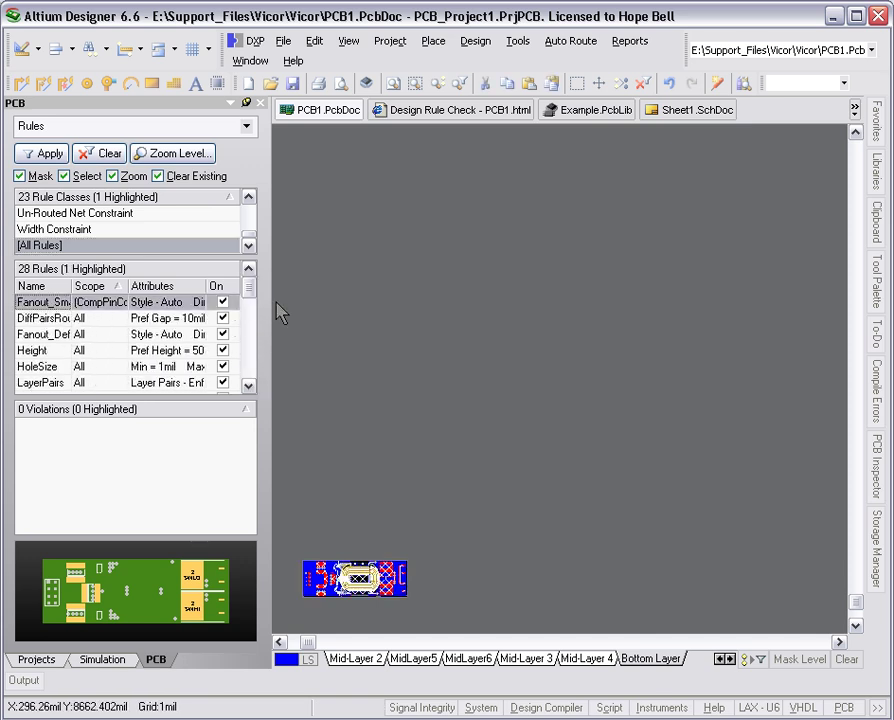
{"action": "key", "text": "Down"}
{"action": "key", "text": "Down"}
{"action": "key", "text": "Down"}
{"action": "key", "text": "Down"}
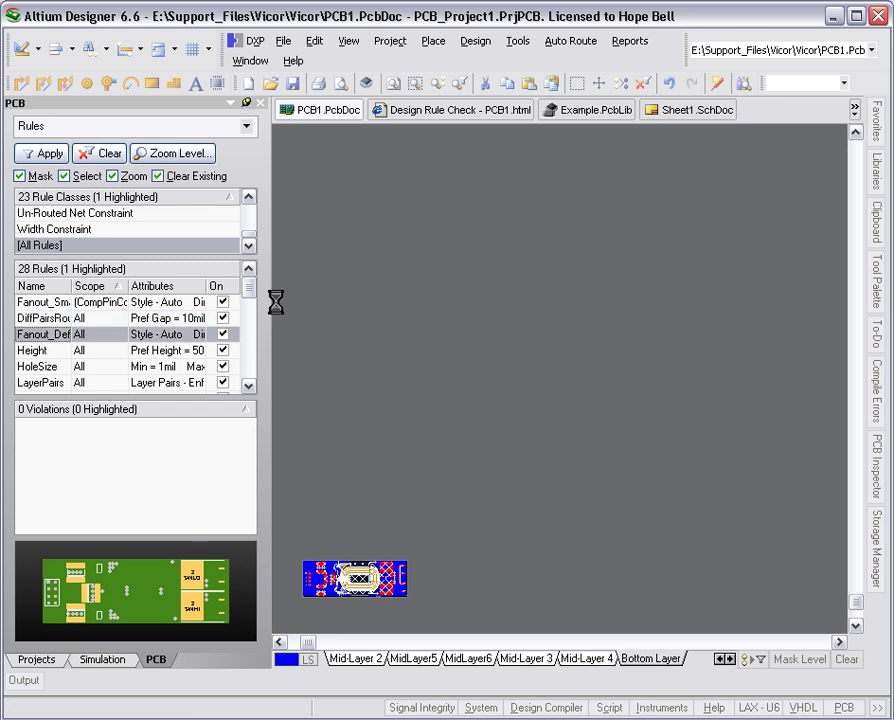
{"action": "key", "text": "Down"}
{"action": "key", "text": "Down"}
{"action": "key", "text": "Down"}
{"action": "key", "text": "Down"}
{"action": "key", "text": "Down"}
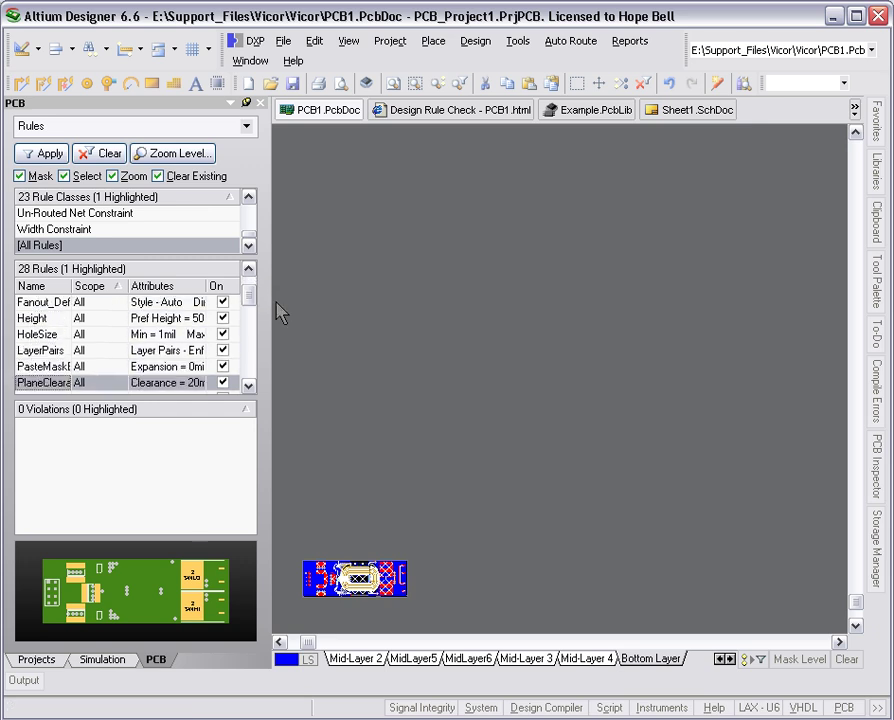
{"action": "key", "text": "Down"}
{"action": "key", "text": "Down"}
{"action": "key", "text": "Down"}
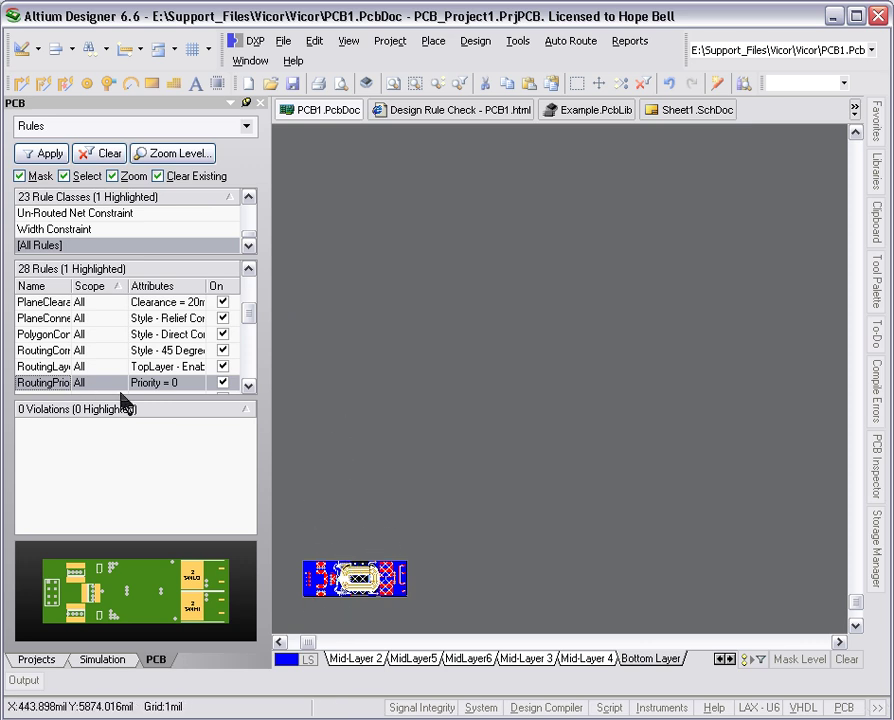
{"action": "key", "text": "Down"}
{"action": "key", "text": "Down"}
{"action": "key", "text": "Down"}
{"action": "key", "text": "Down"}
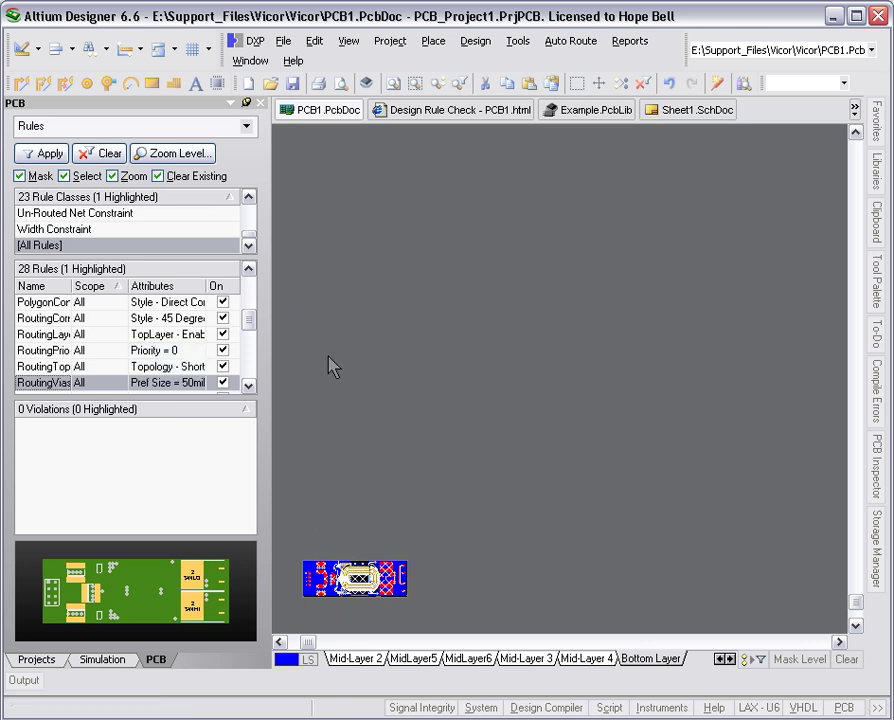
{"action": "key", "text": "Down"}
{"action": "key", "text": "Down"}
{"action": "key", "text": "Down"}
{"action": "key", "text": "Down"}
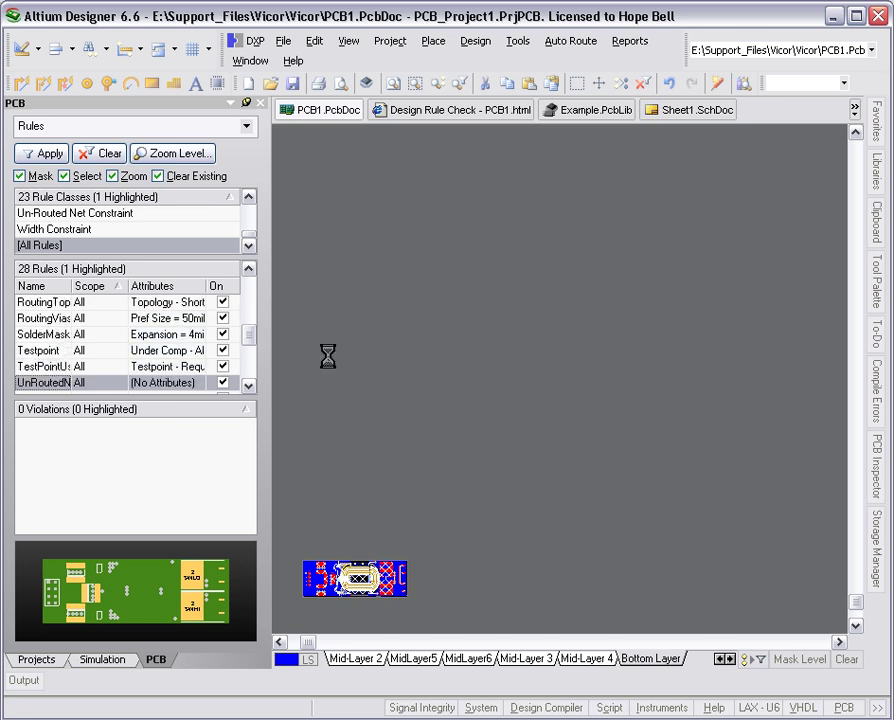